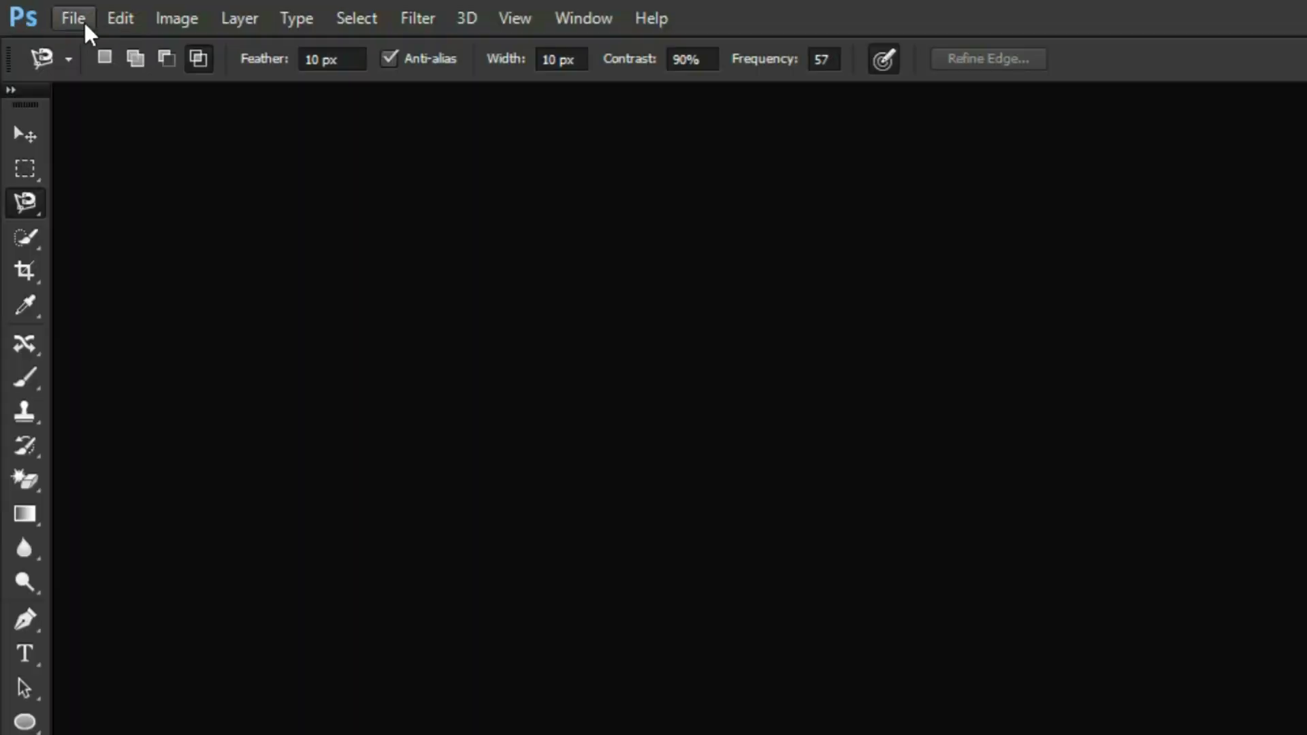
Step: Open Dragon.jpeg from the Exercise No-14 folder
{"action": "left_click", "coordinate": [55, 15]}
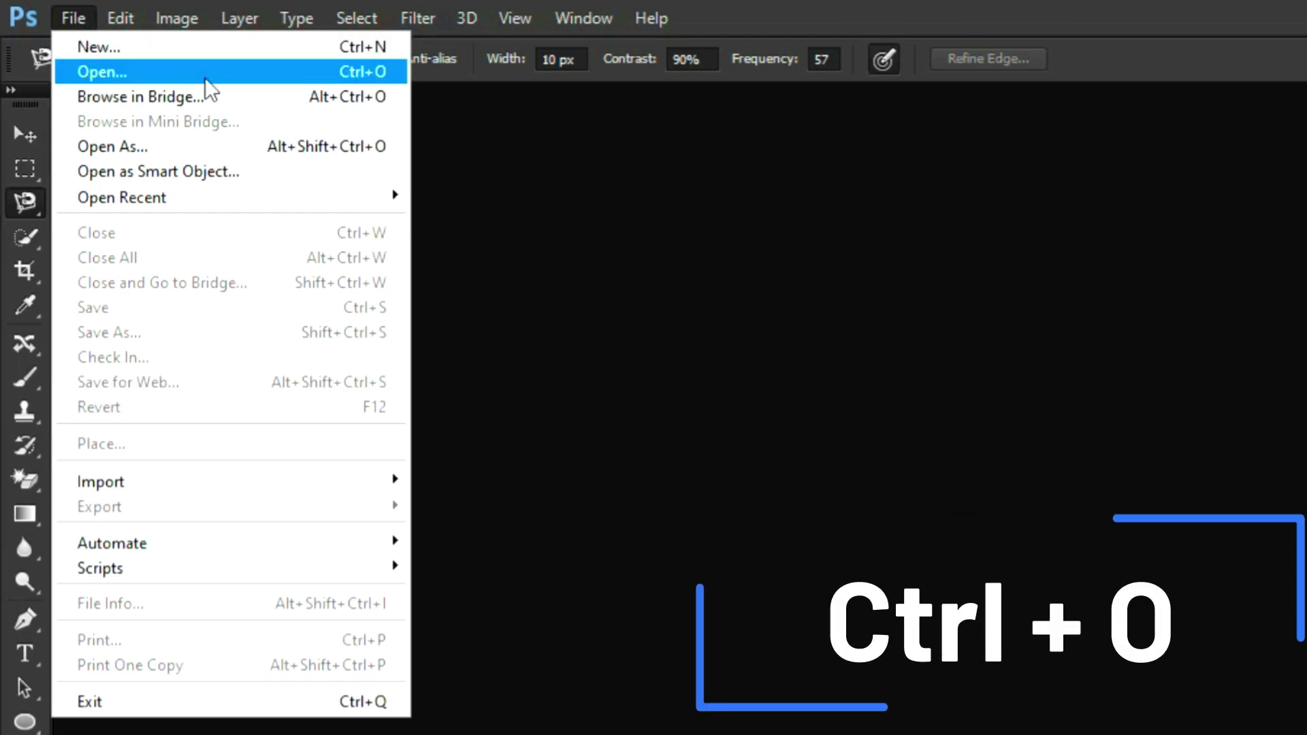
{"action": "left_click", "coordinate": [205, 73]}
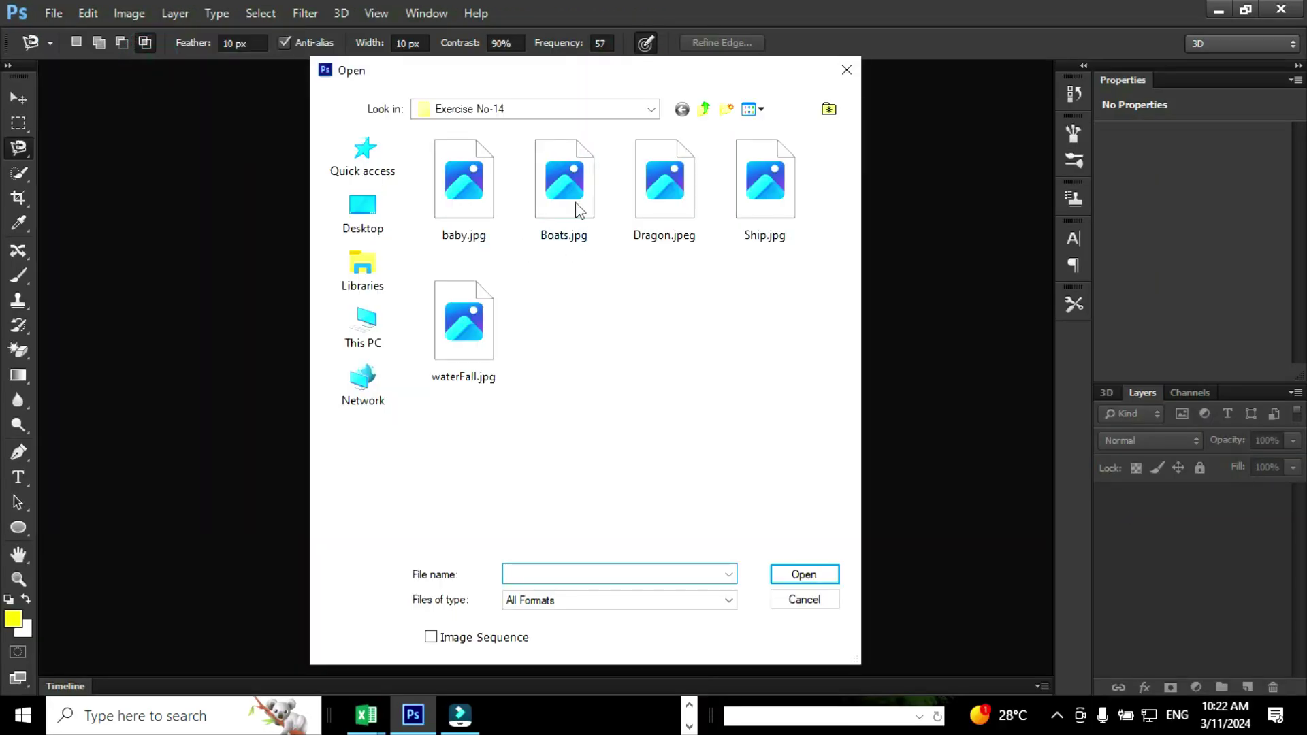
{"action": "left_click", "coordinate": [671, 178]}
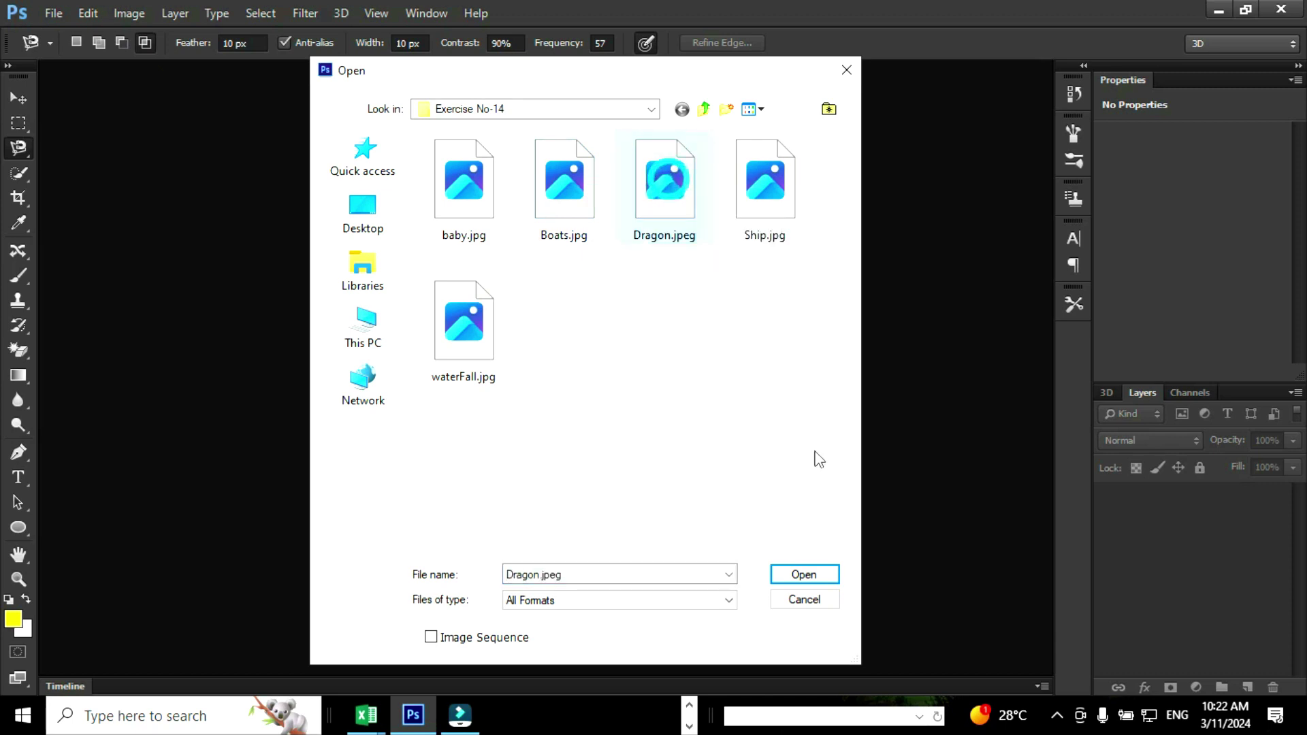
{"action": "left_click", "coordinate": [823, 578]}
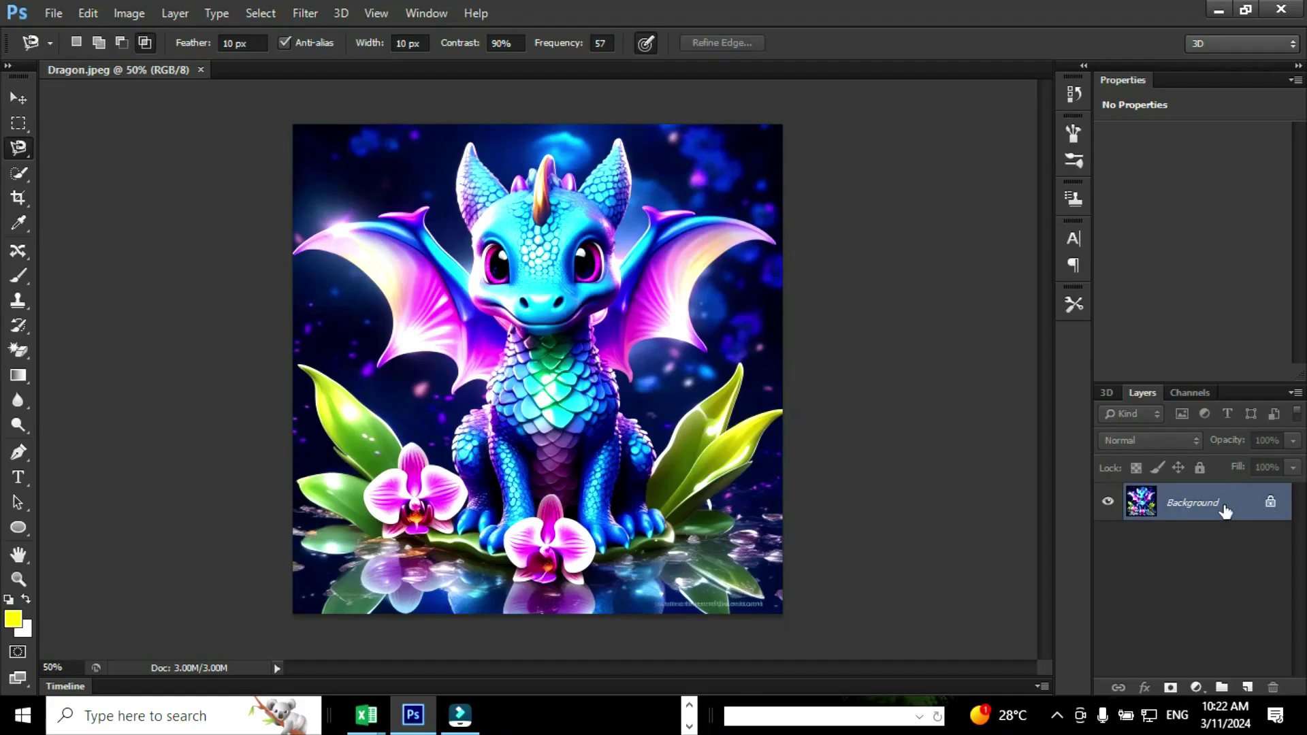
Step: Convert the locked Background layer into a regular layer named Dragon
{"action": "double_click", "coordinate": [1224, 507]}
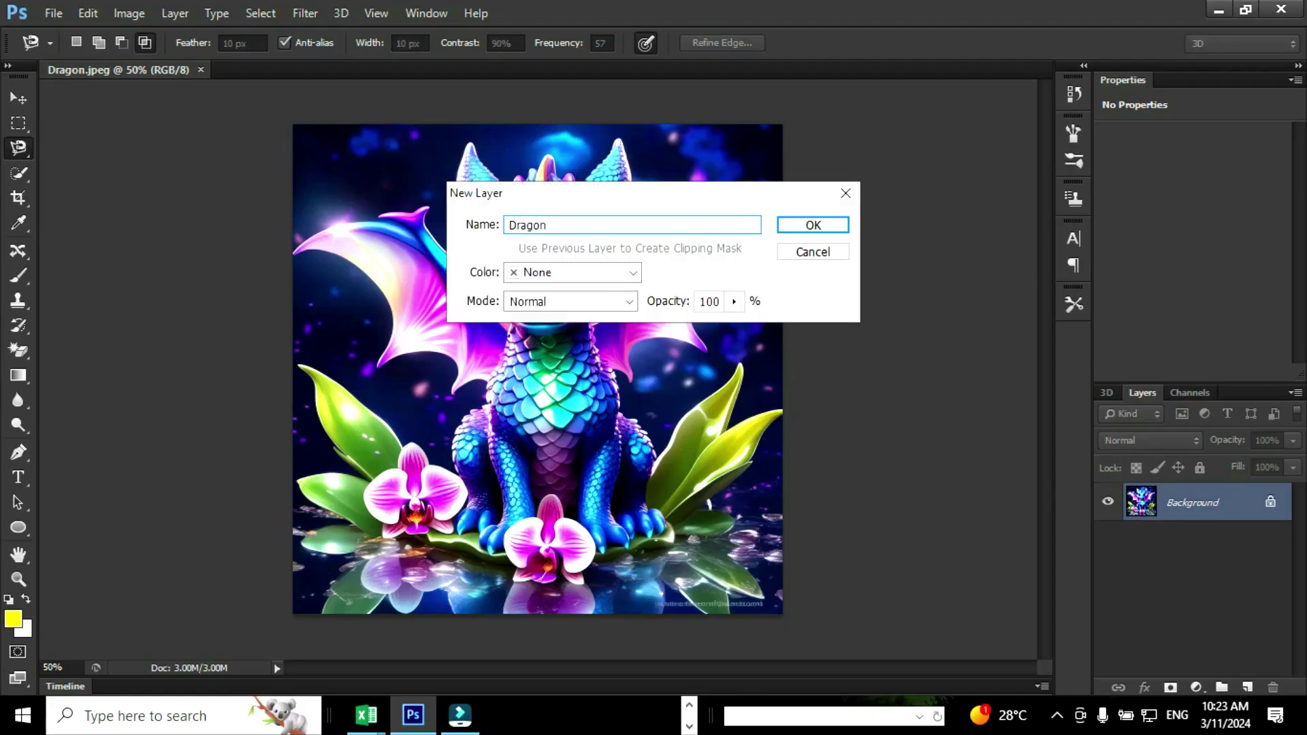
{"action": "left_click", "coordinate": [826, 227]}
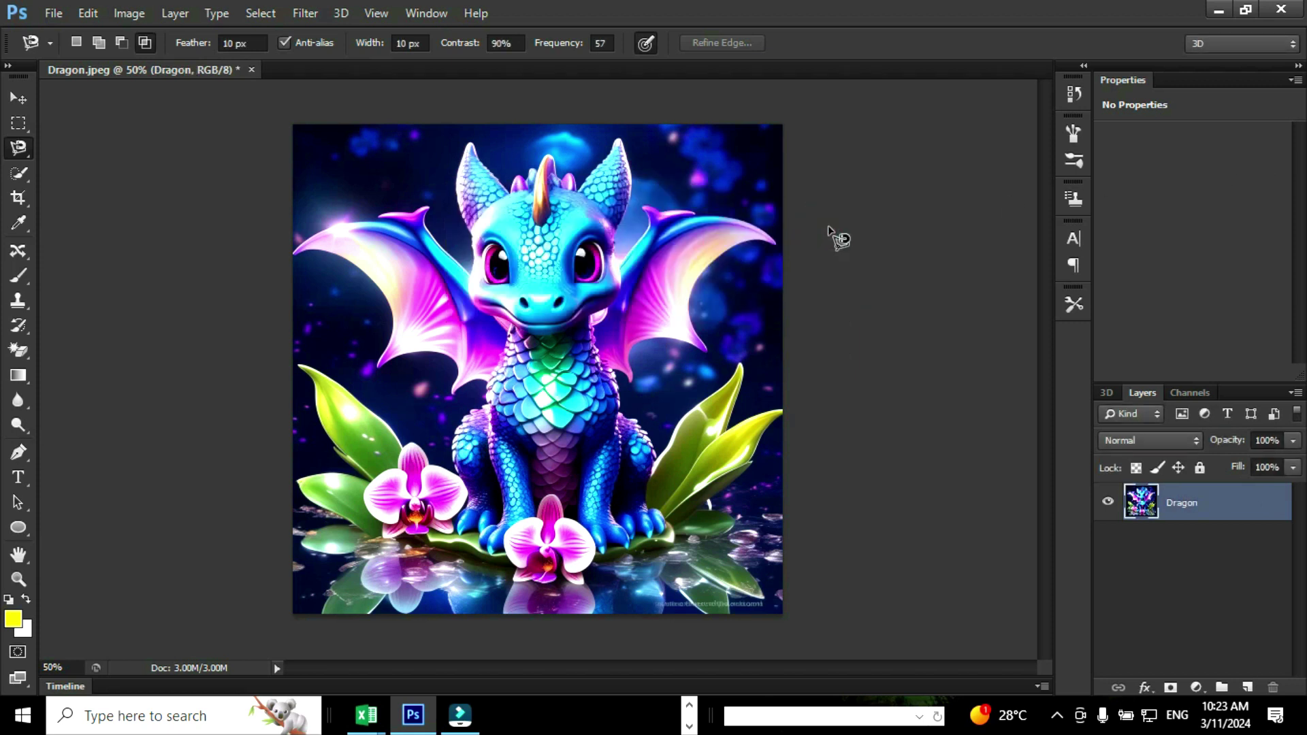
Step: Switch to the Magnetic Lasso with Feather 15 px, Width 50 px, Contrast 95% and Frequency 80
{"action": "right_click", "coordinate": [26, 150]}
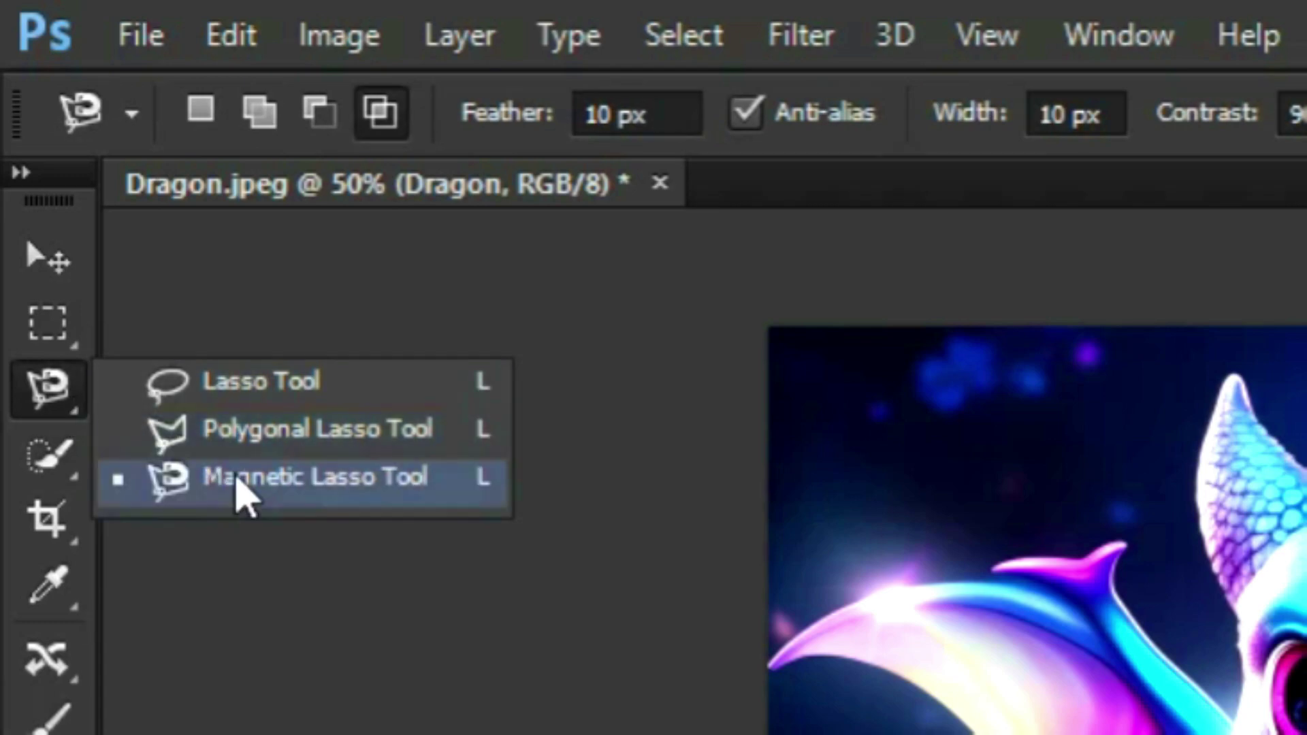
{"action": "left_click", "coordinate": [238, 478]}
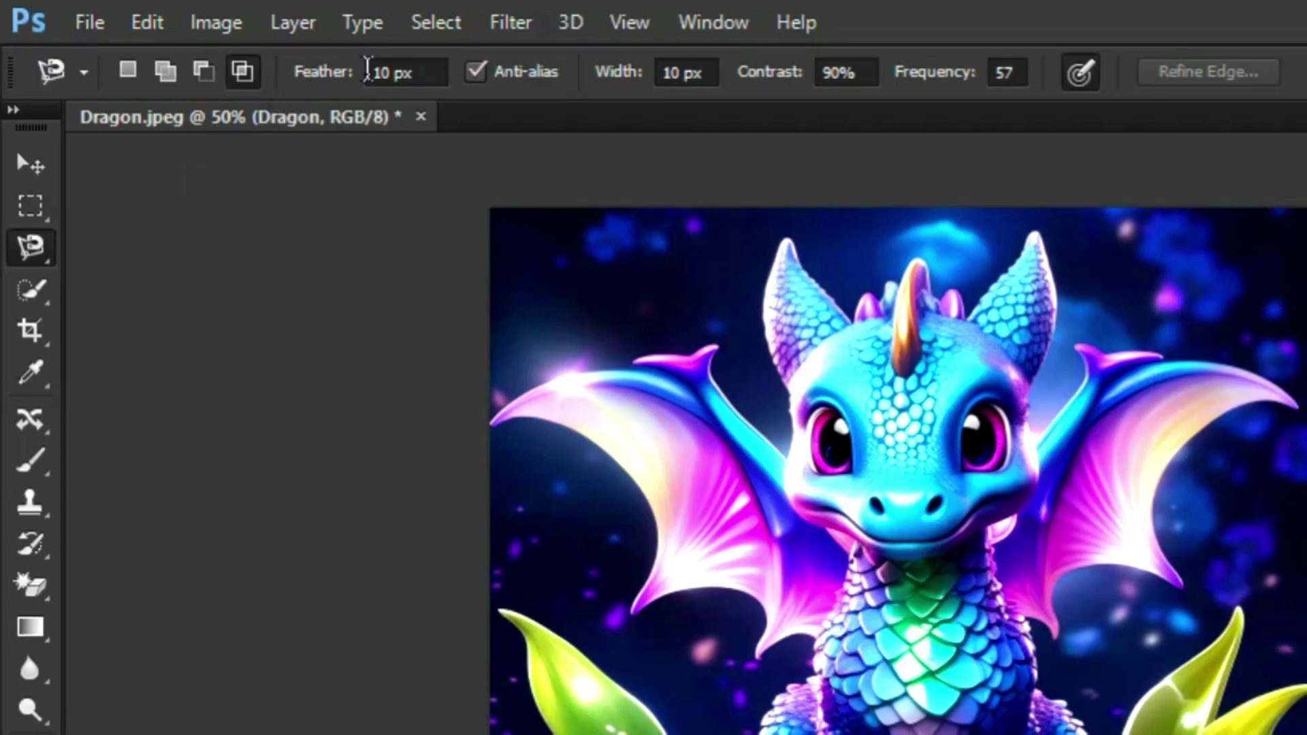
{"action": "double_click", "coordinate": [389, 74]}
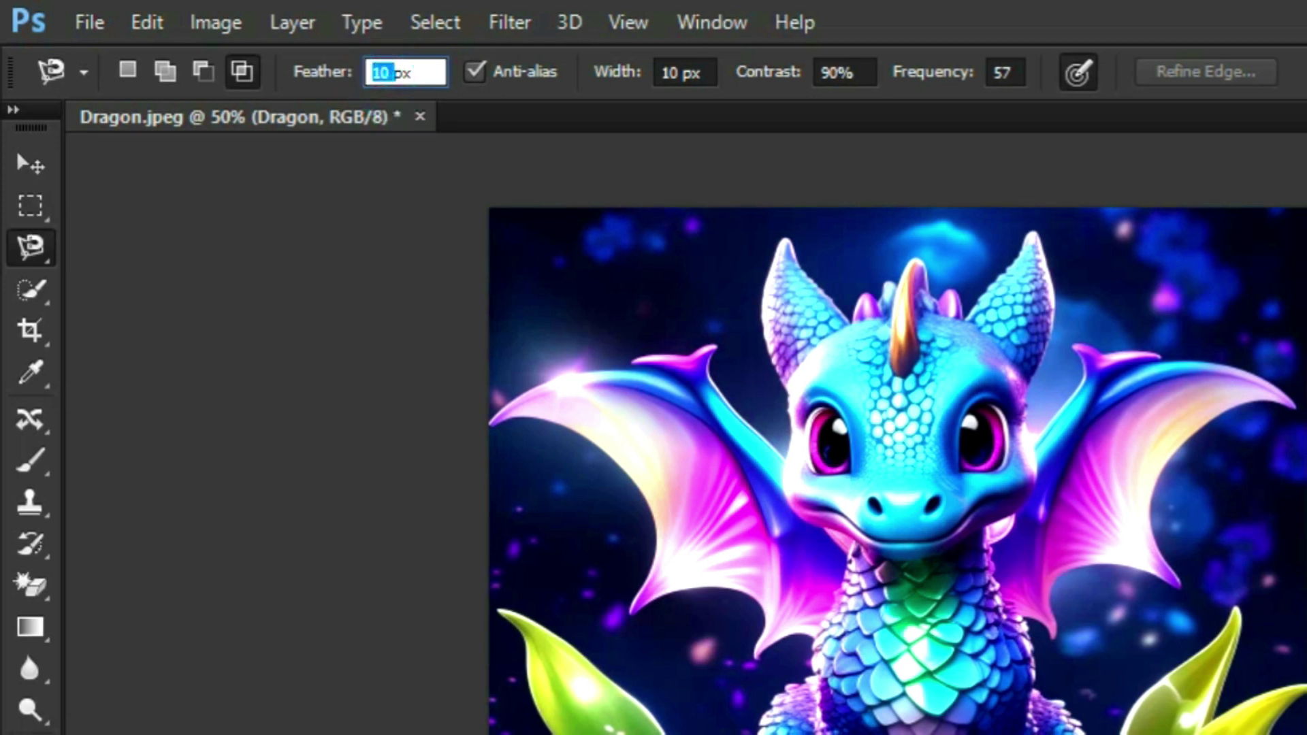
{"action": "type", "text": "15"}
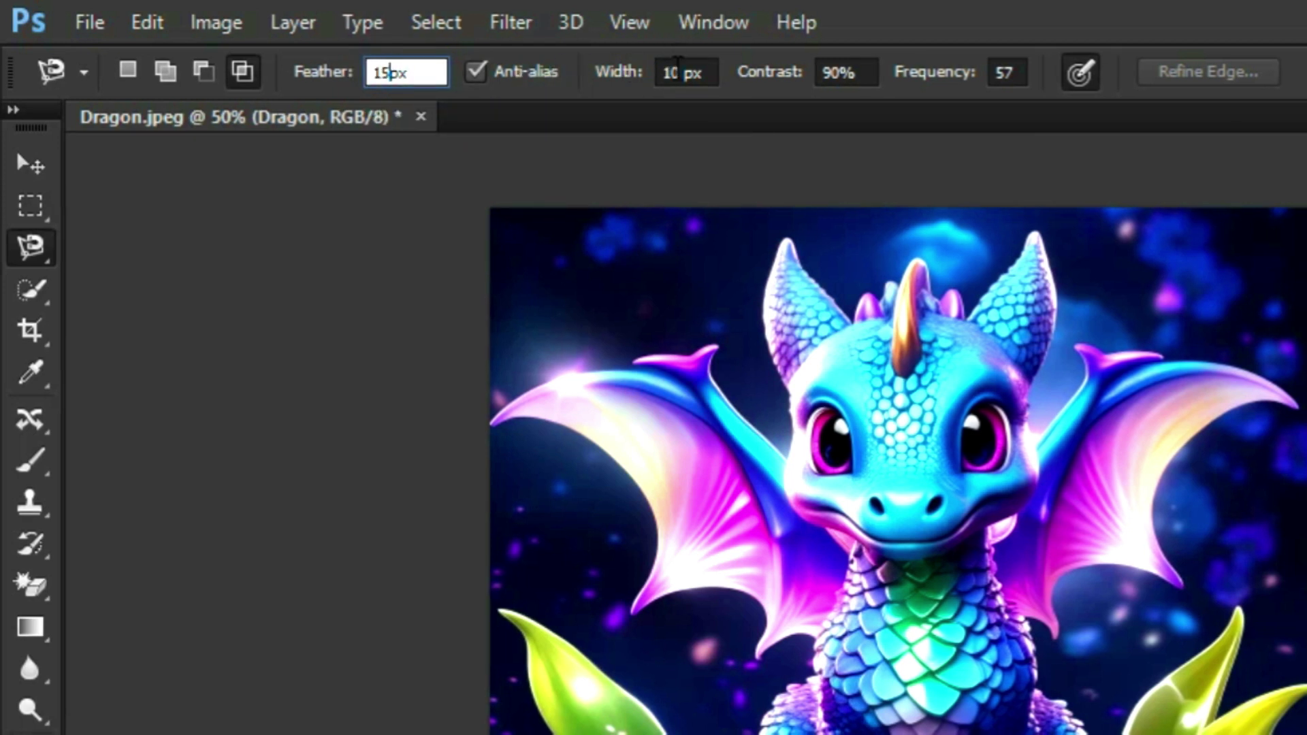
{"action": "left_click", "coordinate": [677, 62]}
{"action": "double_click", "coordinate": [693, 68]}
{"action": "type", "text": "50"}
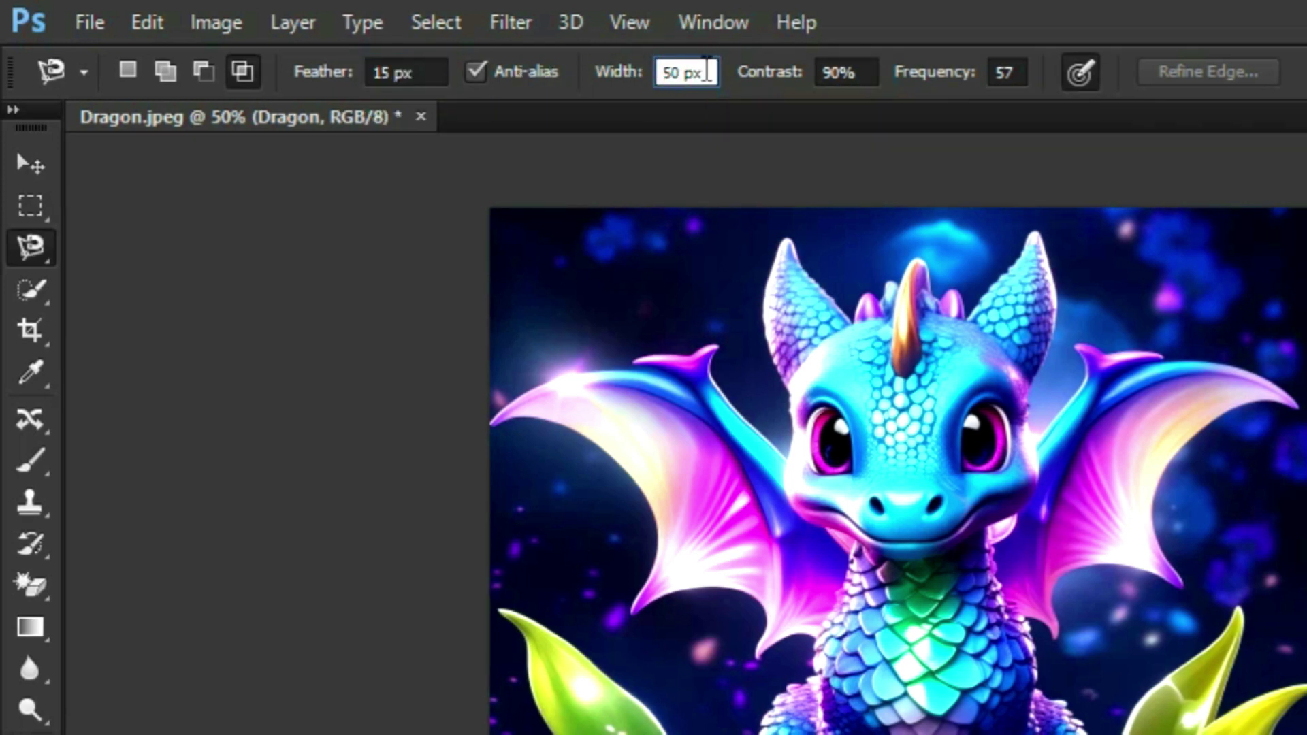
{"action": "left_click", "coordinate": [841, 71]}
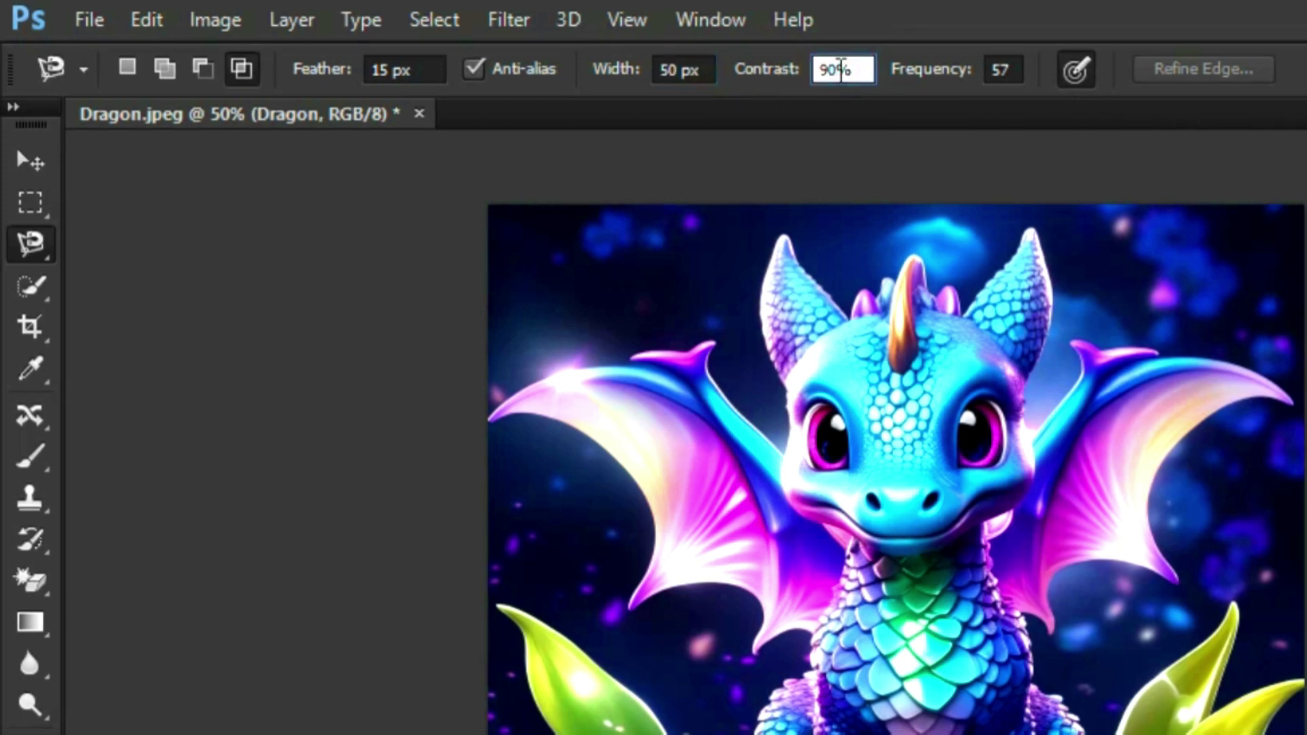
{"action": "key", "text": "BackSpace"}
{"action": "type", "text": "5"}
{"action": "left_click", "coordinate": [1014, 70]}
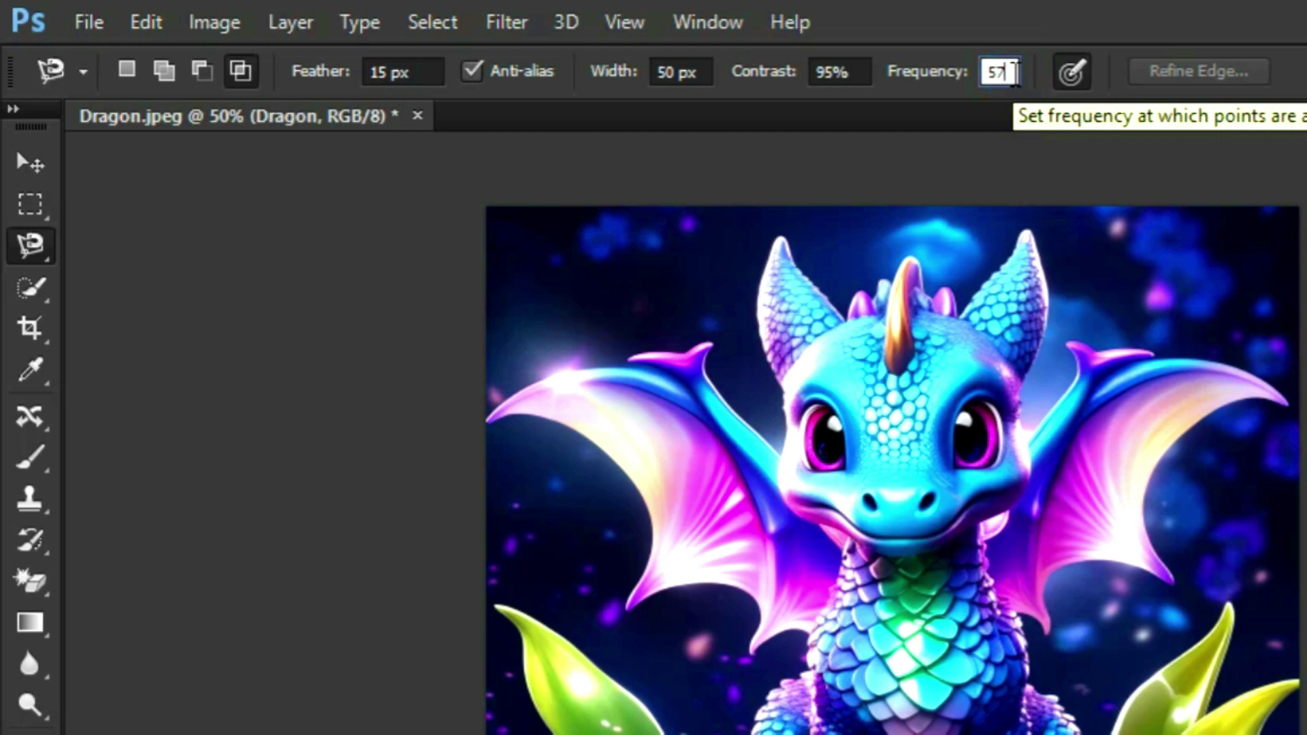
{"action": "left_click", "coordinate": [1014, 71]}
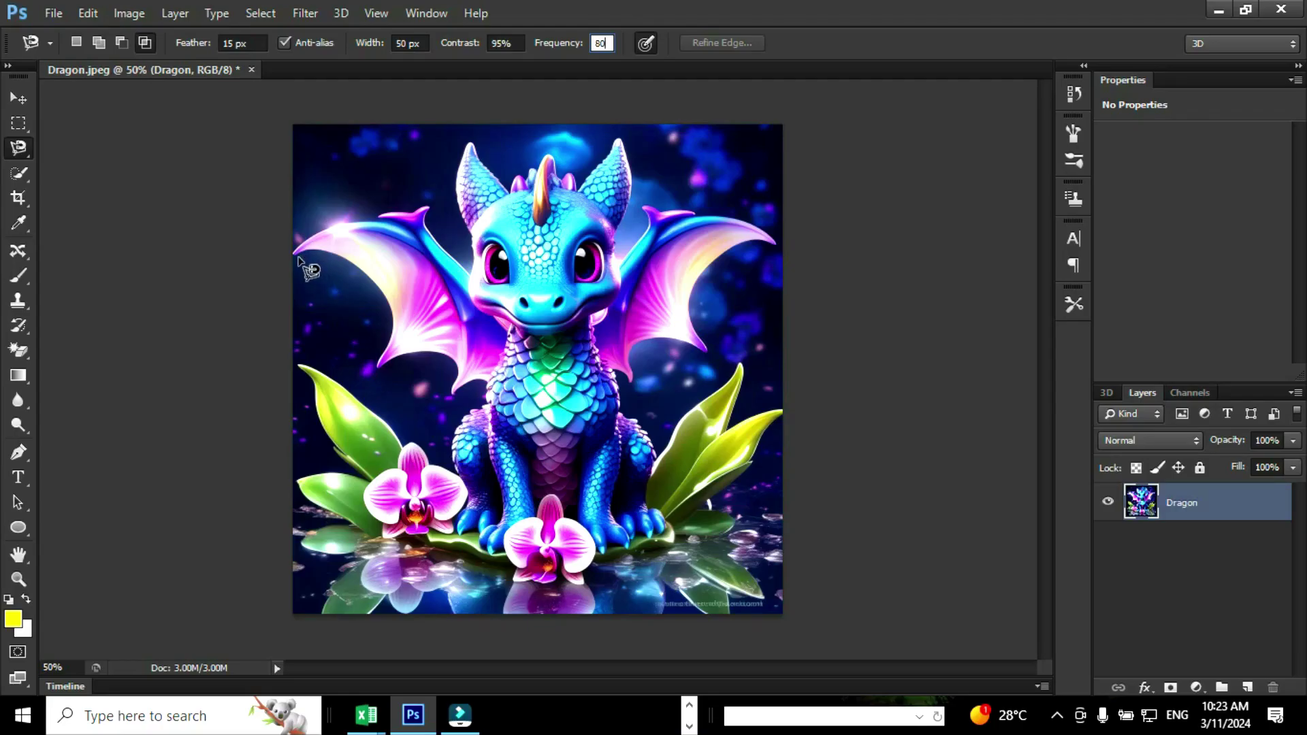
Step: Start the Magnetic Lasso at the left wing tip and trace along the wing to the ear tip
{"action": "left_click", "coordinate": [294, 258]}
{"action": "left_click", "coordinate": [380, 219]}
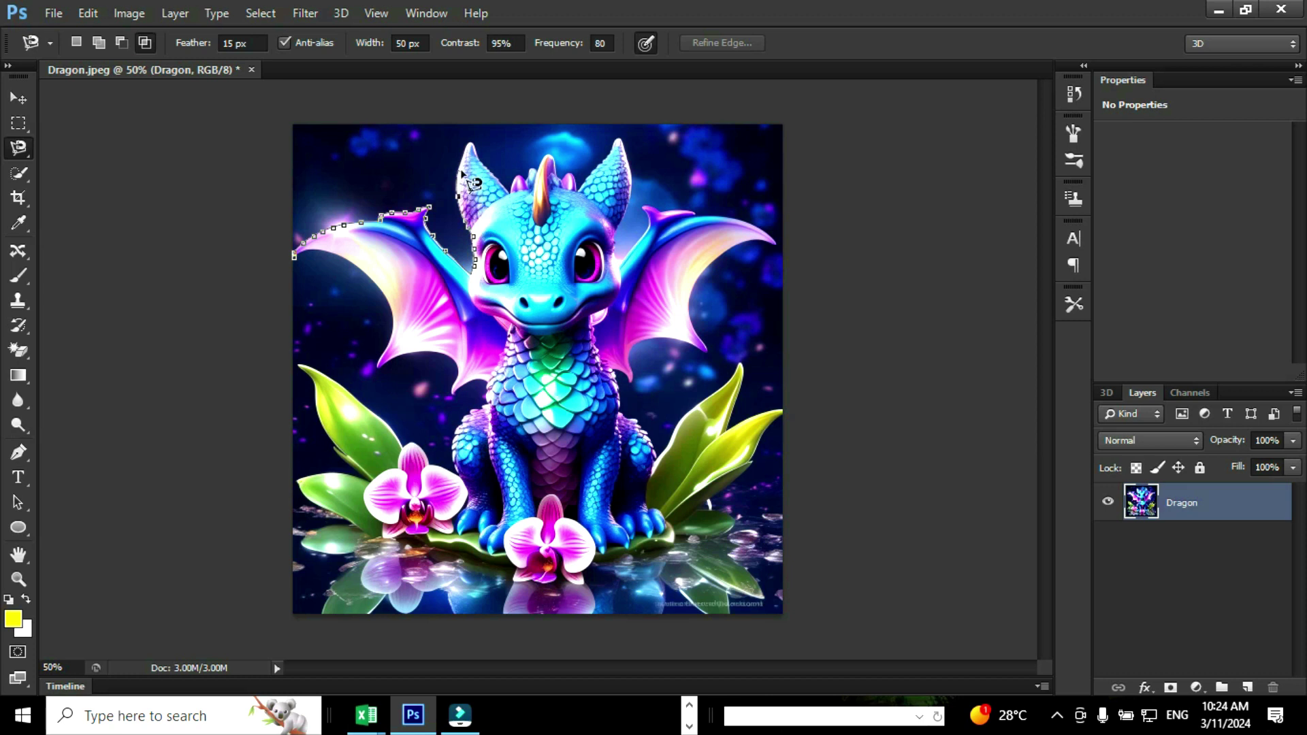
{"action": "left_click", "coordinate": [485, 158]}
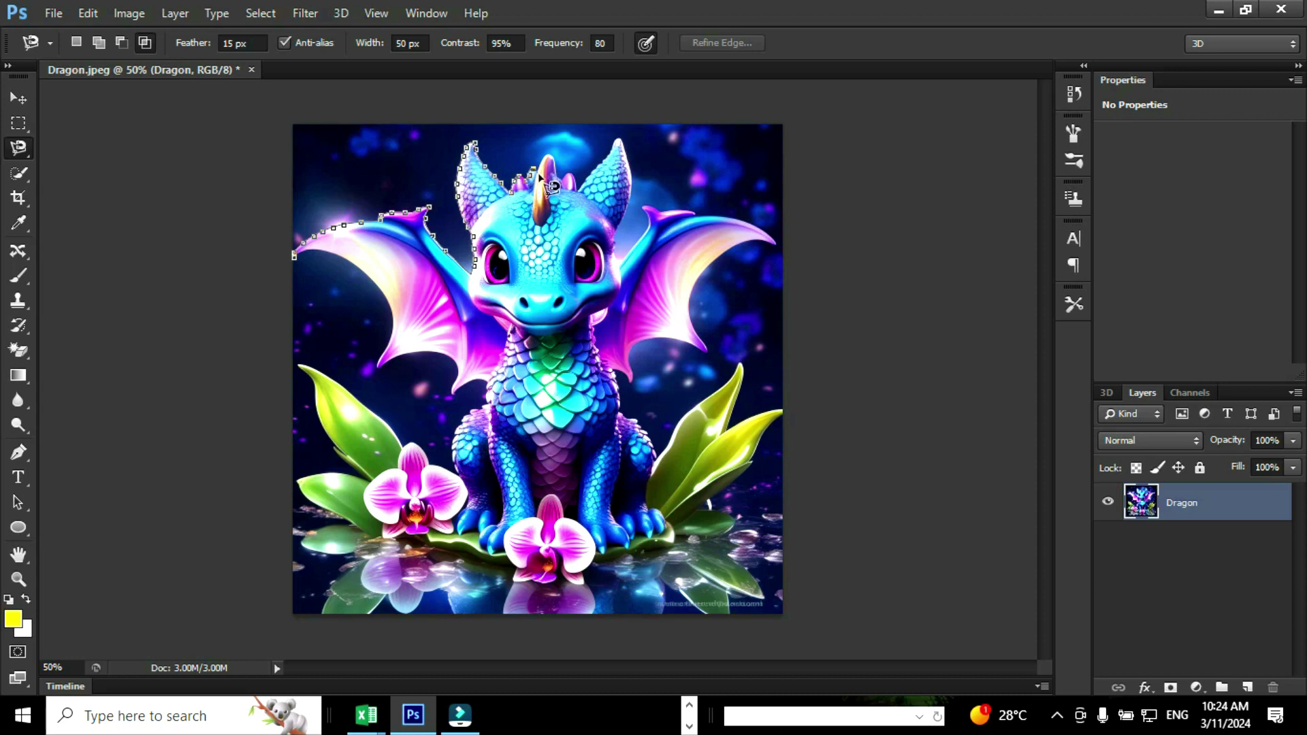
{"action": "scroll", "coordinate": [538, 174], "scroll_direction": "up", "scroll_amount": 3}
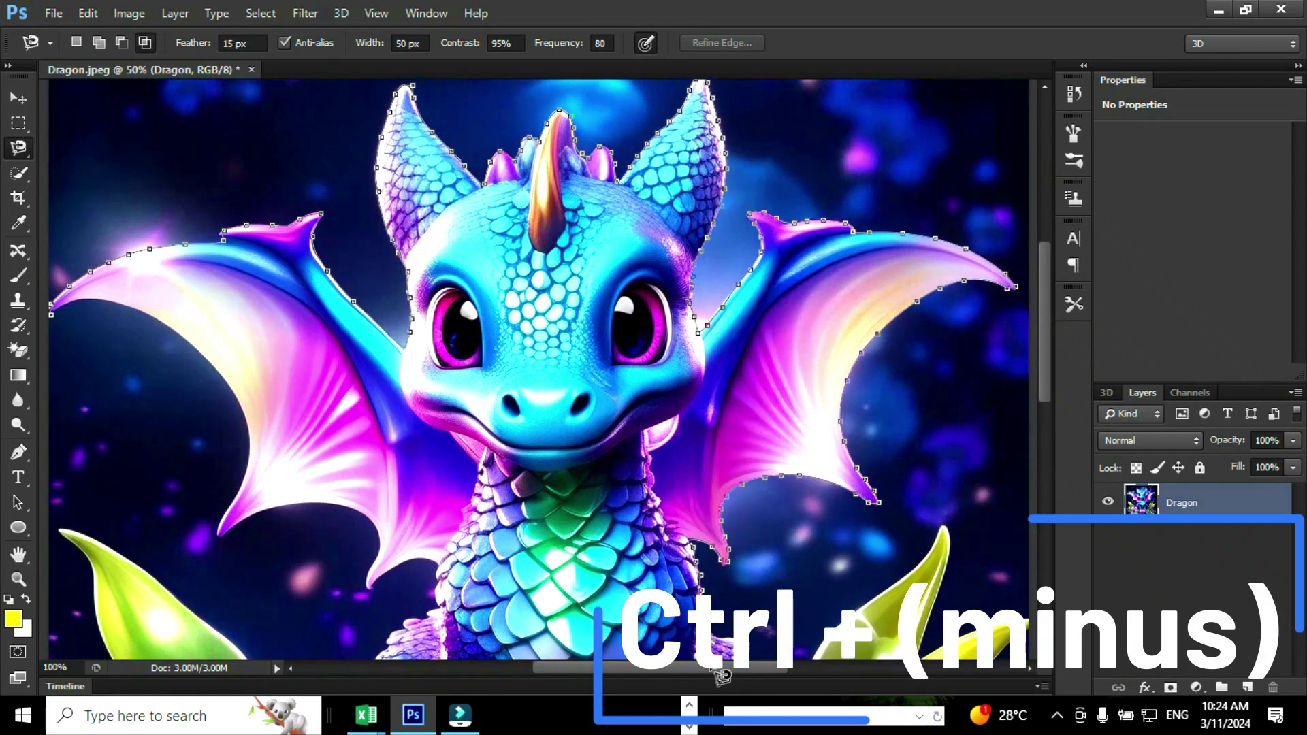
Step: Extend the lasso path down the dragon's right side, removing two misplaced anchors
{"action": "key", "text": "ctrl+minus"}
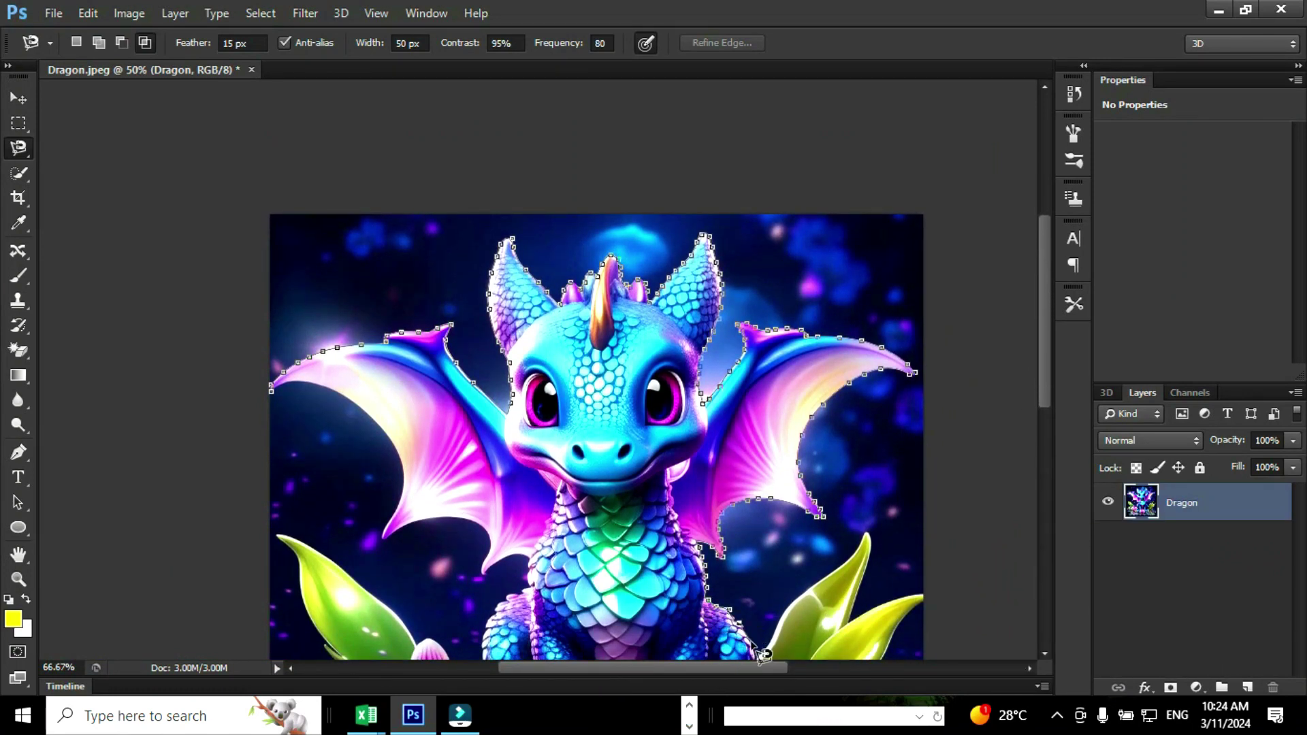
{"action": "key", "text": "BackSpace"}
{"action": "key", "text": "Delete"}
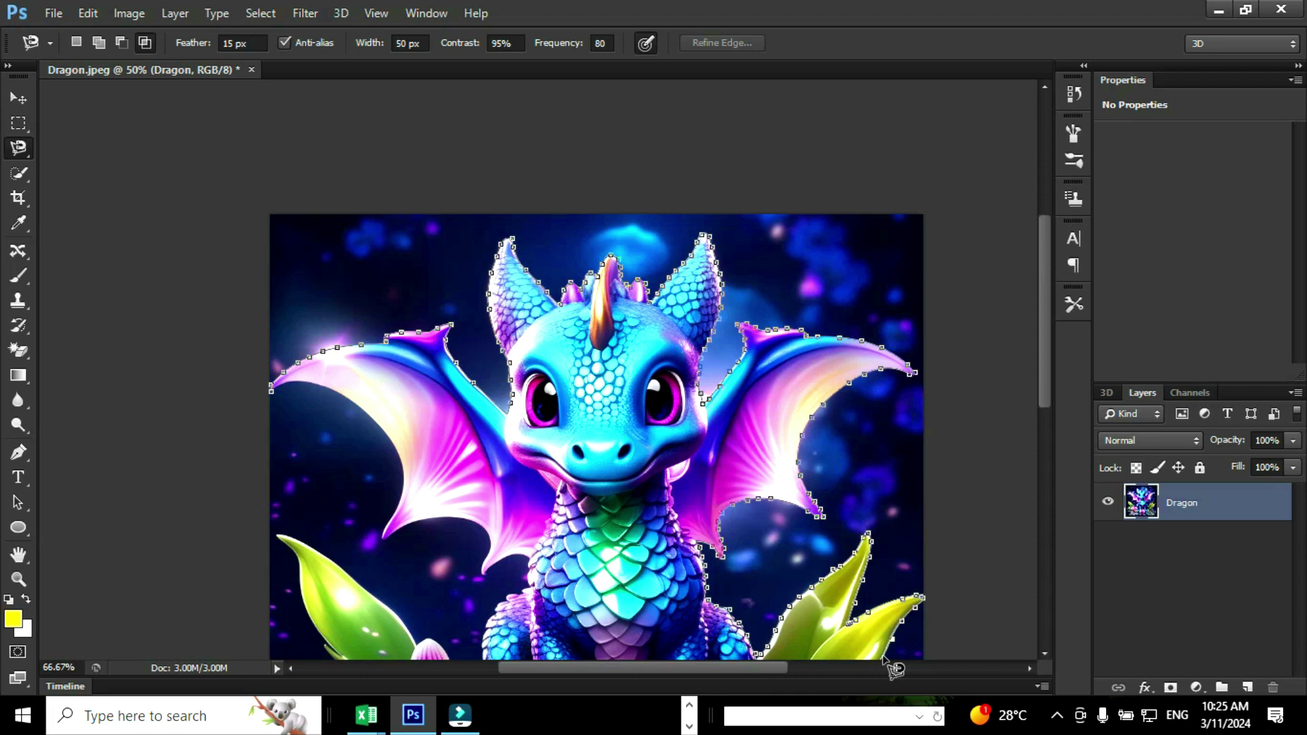
{"action": "key", "text": "ctrl+minus"}
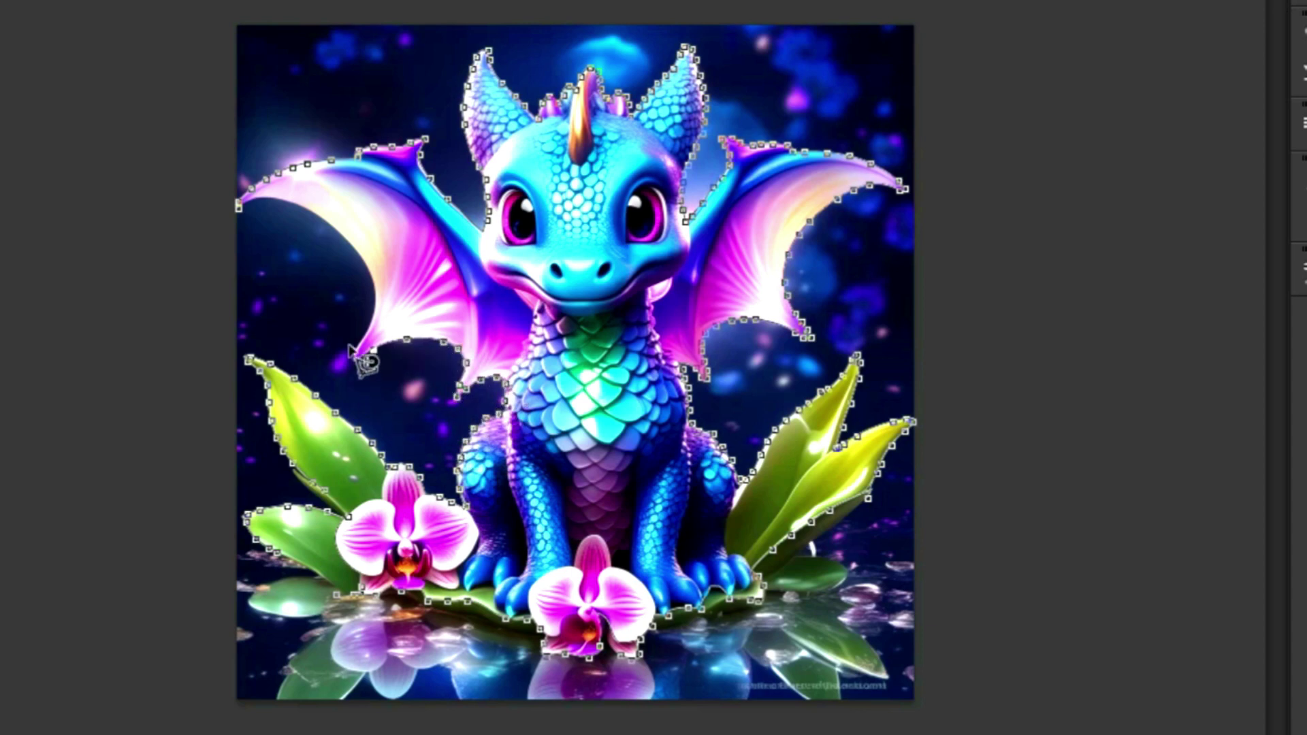
Step: Close the selection, copy-paste the dragon onto a new Layer 1, and hide the Dragon layer
{"action": "left_click", "coordinate": [238, 206]}
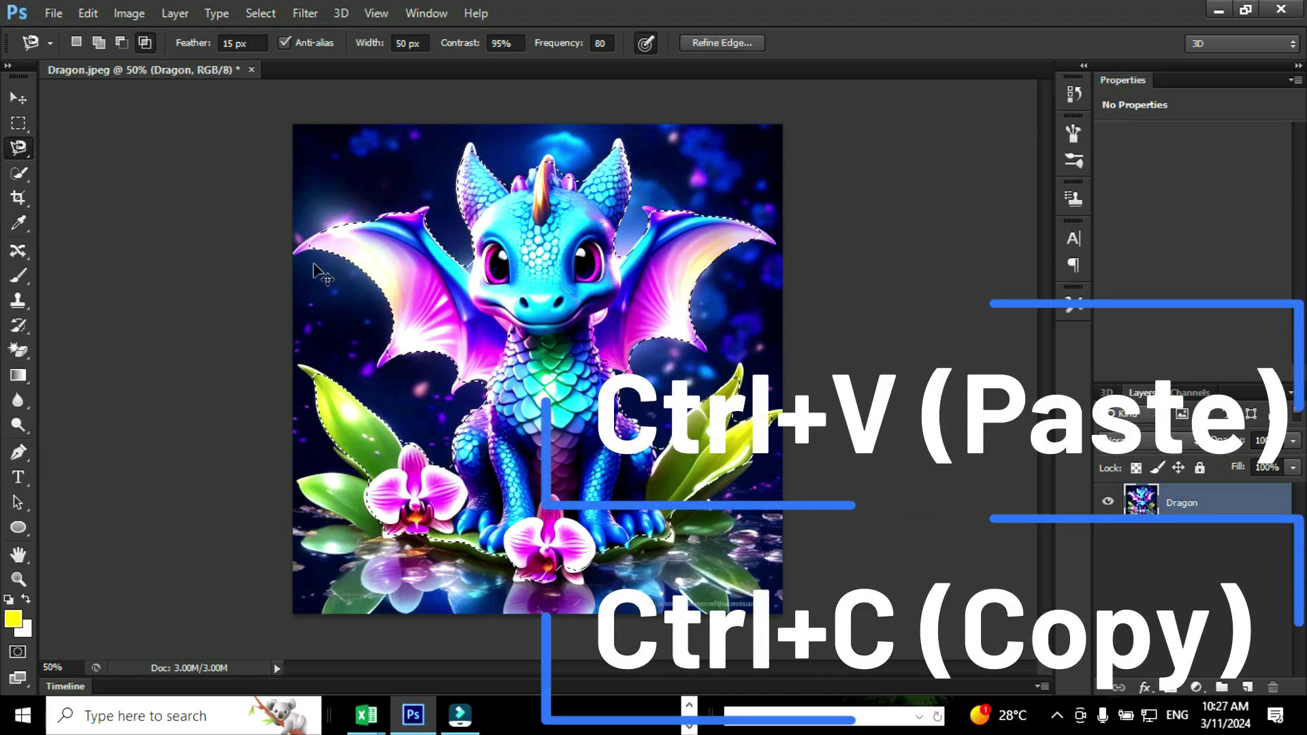
{"action": "key", "text": "ctrl+c"}
{"action": "key", "text": "ctrl+v"}
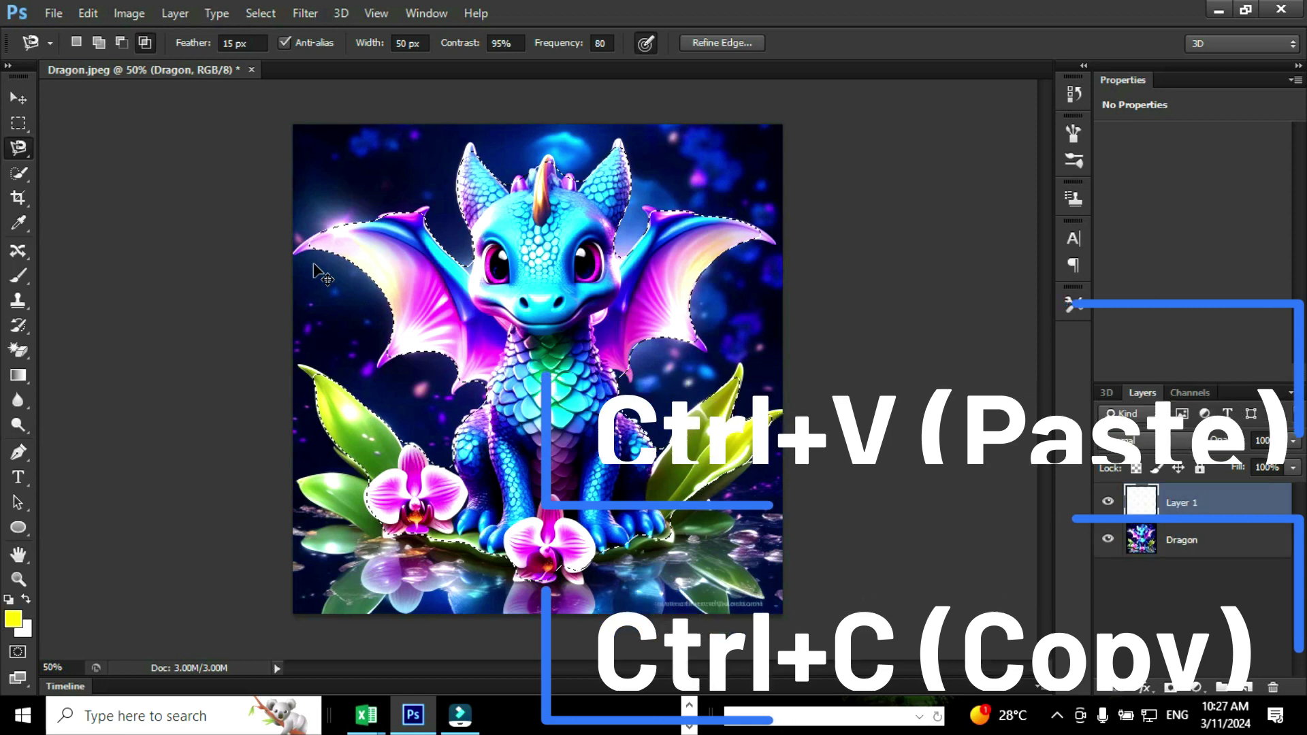
{"action": "left_click", "coordinate": [1109, 540]}
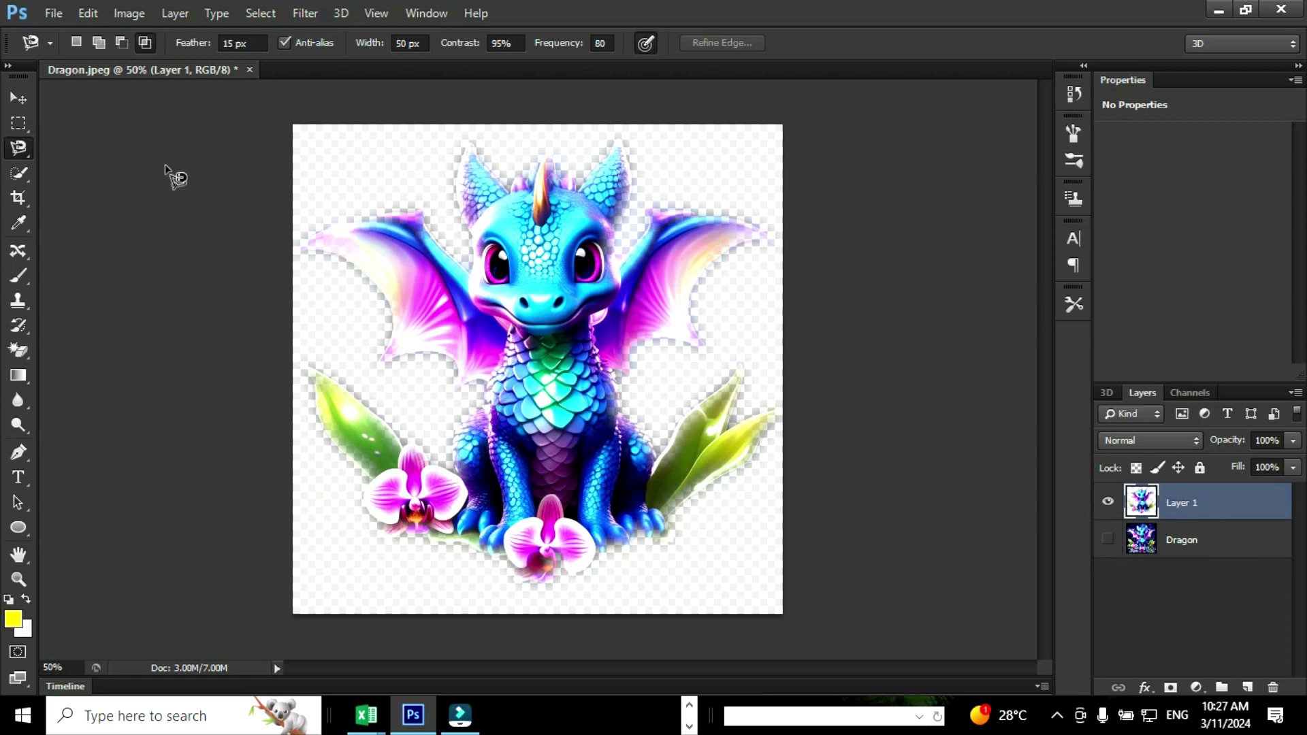
Step: Open waterFall.jpg from the Exercise No-14 folder as a second document
{"action": "left_click", "coordinate": [58, 15]}
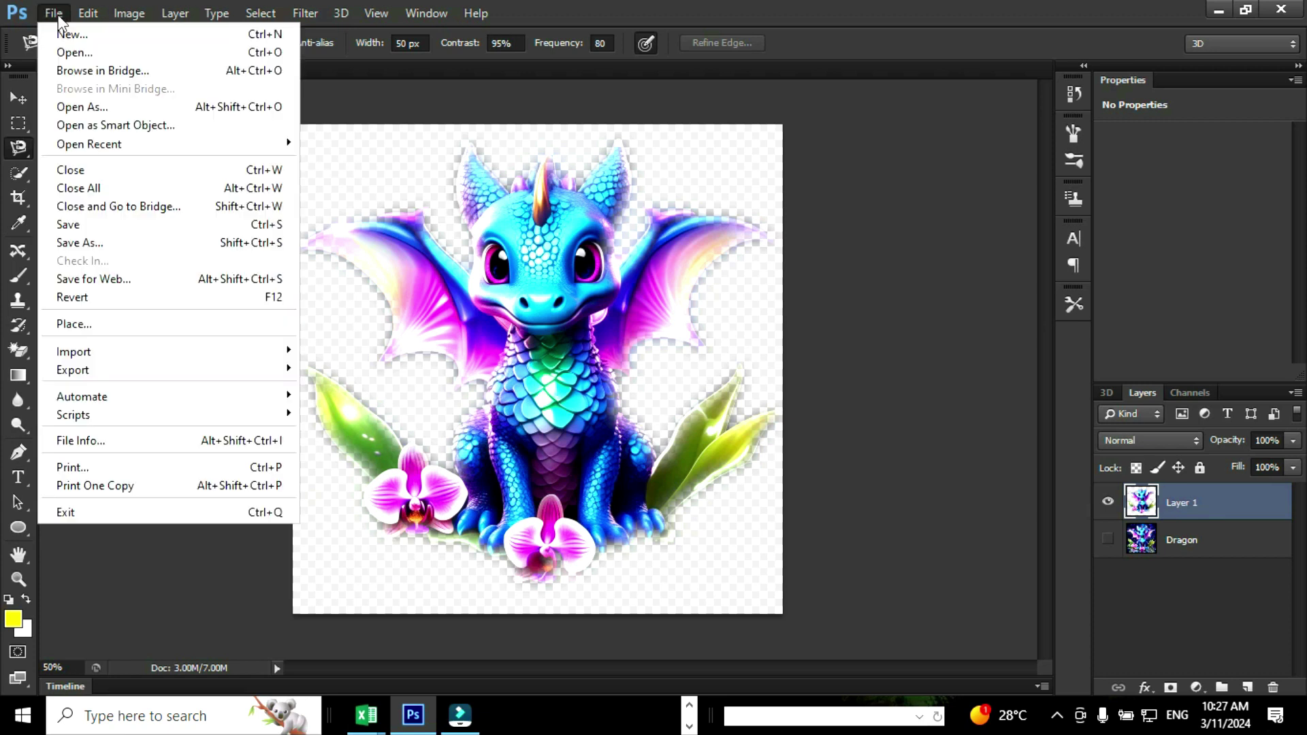
{"action": "left_click", "coordinate": [60, 52]}
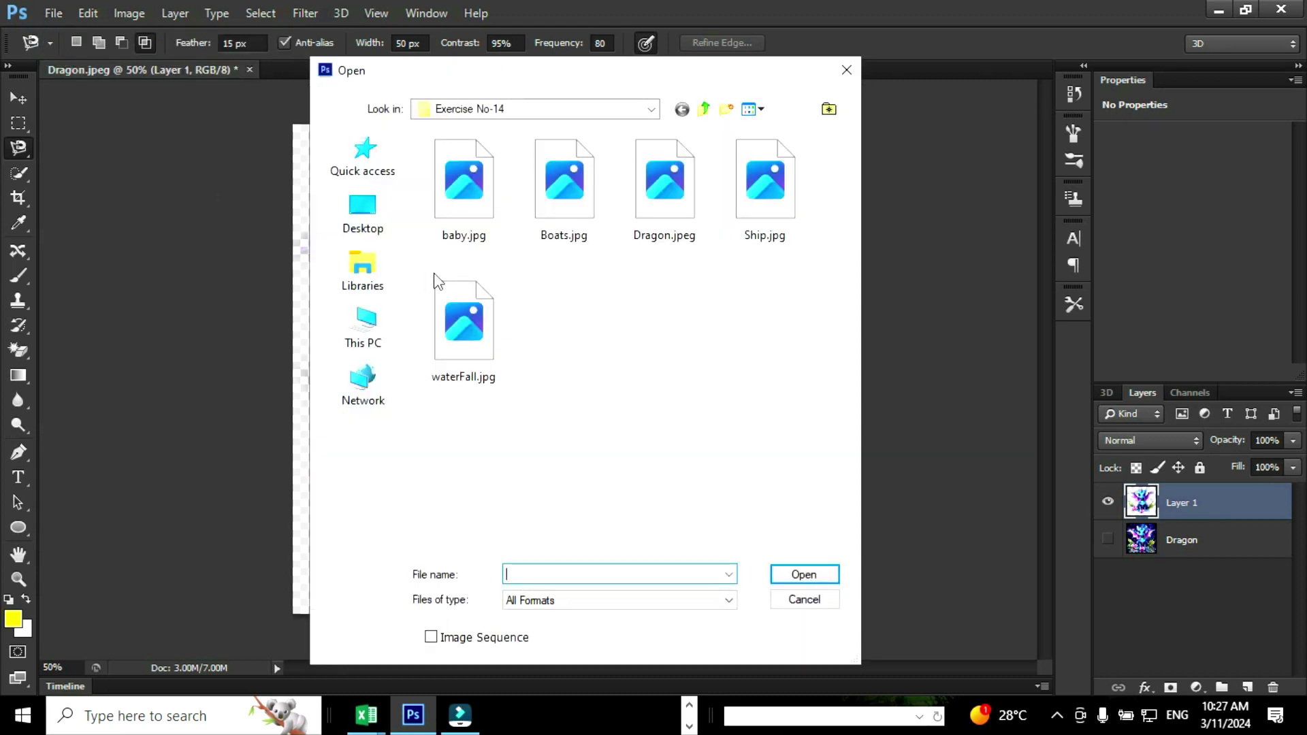
{"action": "left_click", "coordinate": [470, 327]}
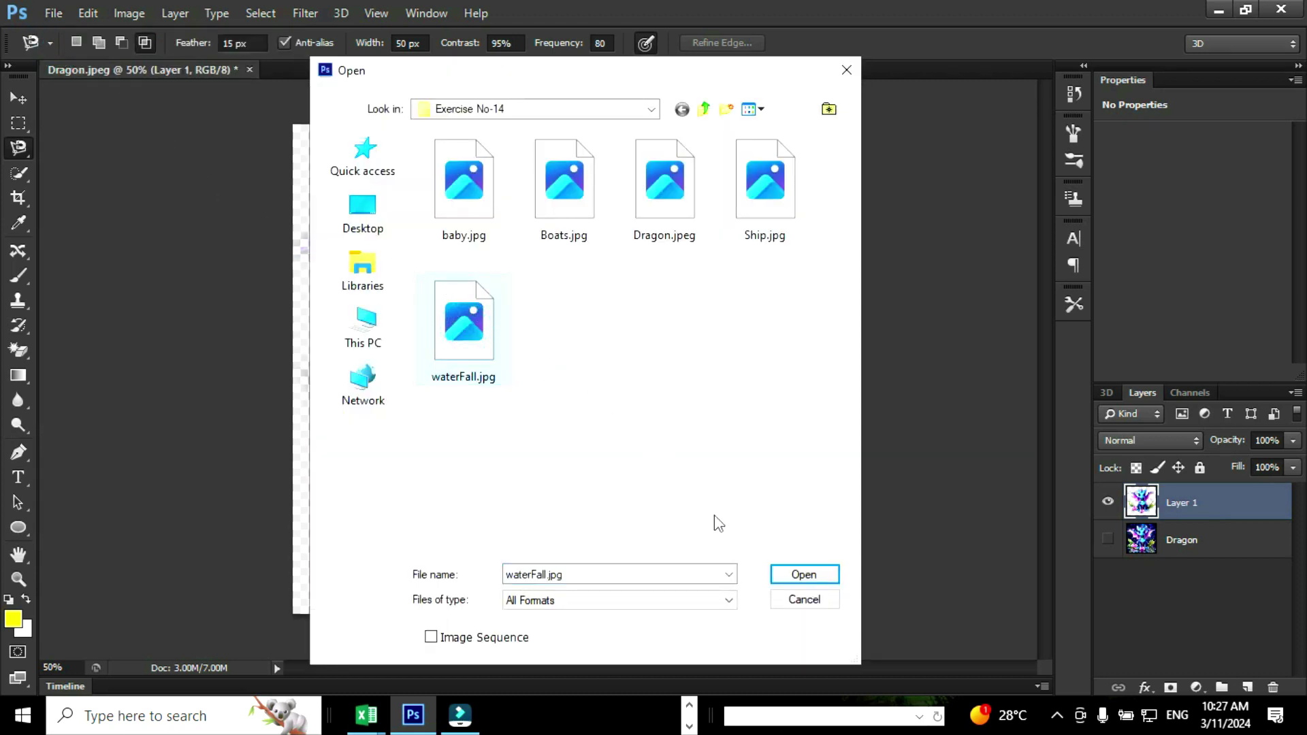
{"action": "left_click", "coordinate": [789, 577]}
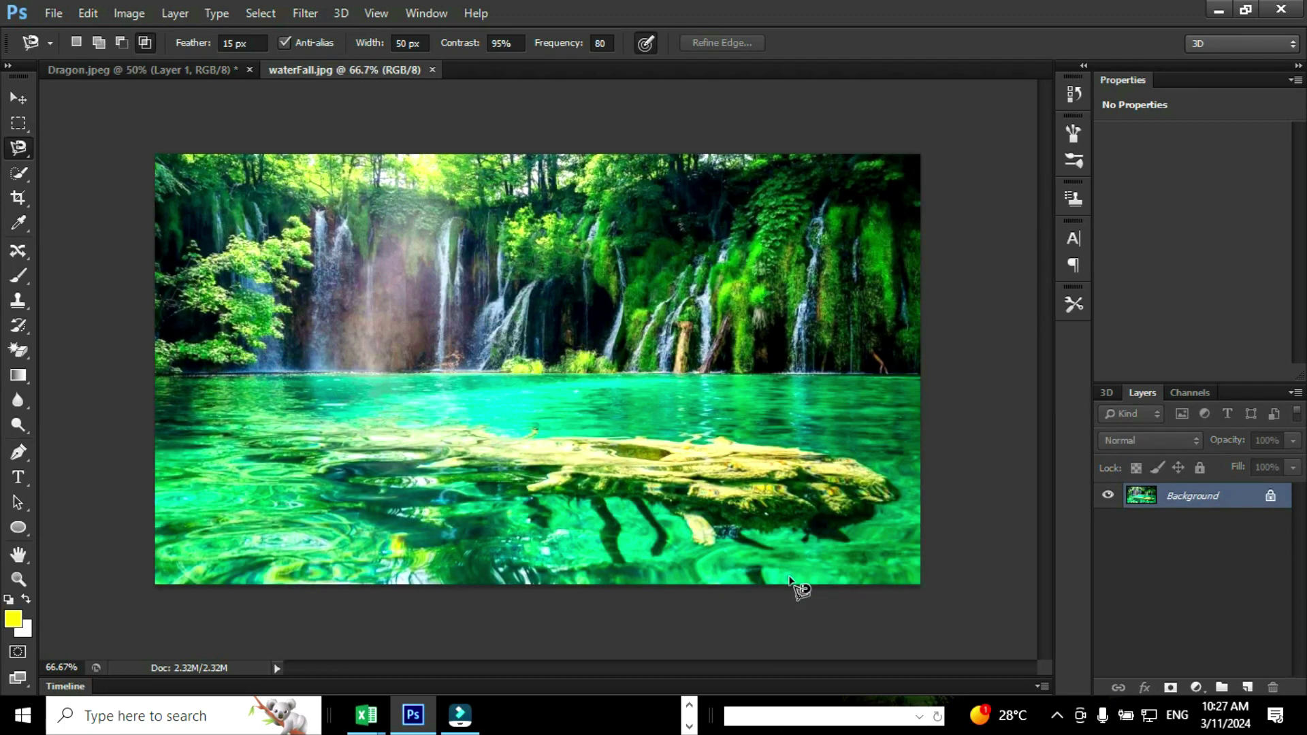
Step: Drag the dragon's Layer 1 into the waterFall.jpg document and re-dock its tab
{"action": "left_click_drag", "start_coordinate": [410, 80], "coordinate": [709, 128]}
{"action": "left_click", "coordinate": [19, 97]}
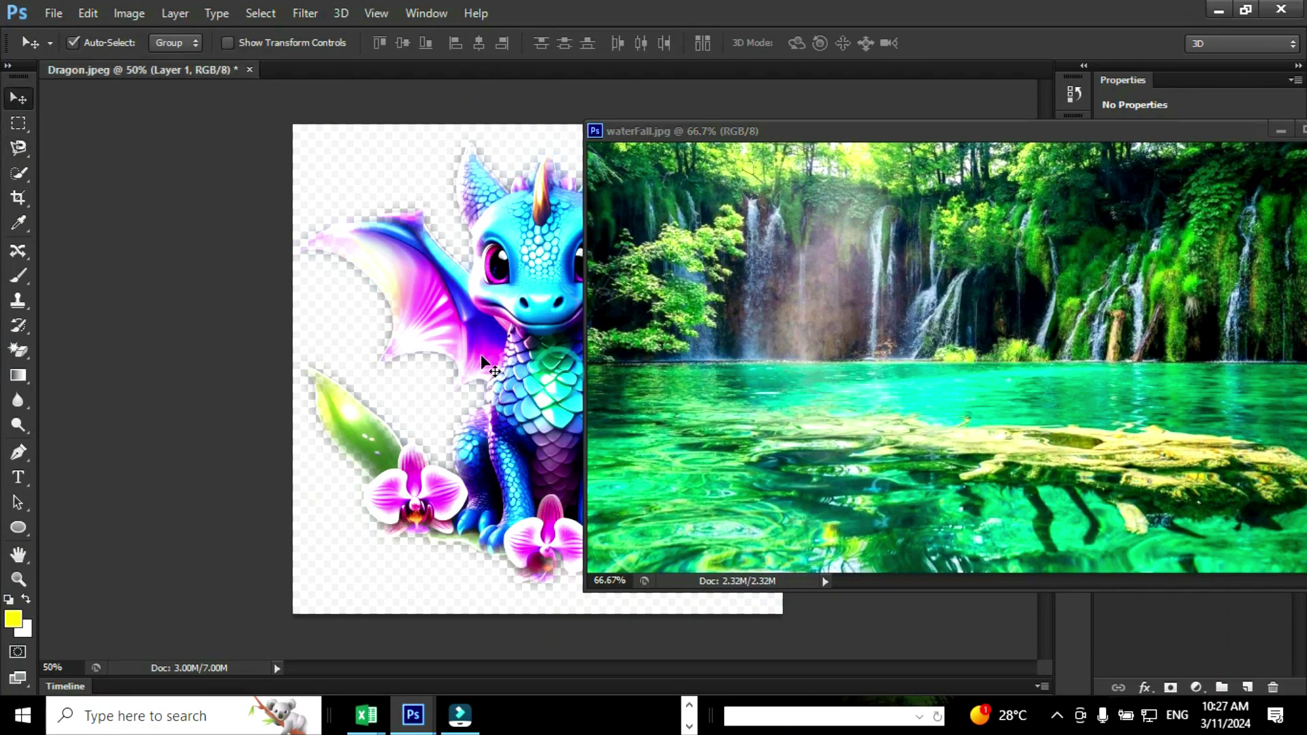
{"action": "left_click_drag", "start_coordinate": [521, 371], "coordinate": [803, 363]}
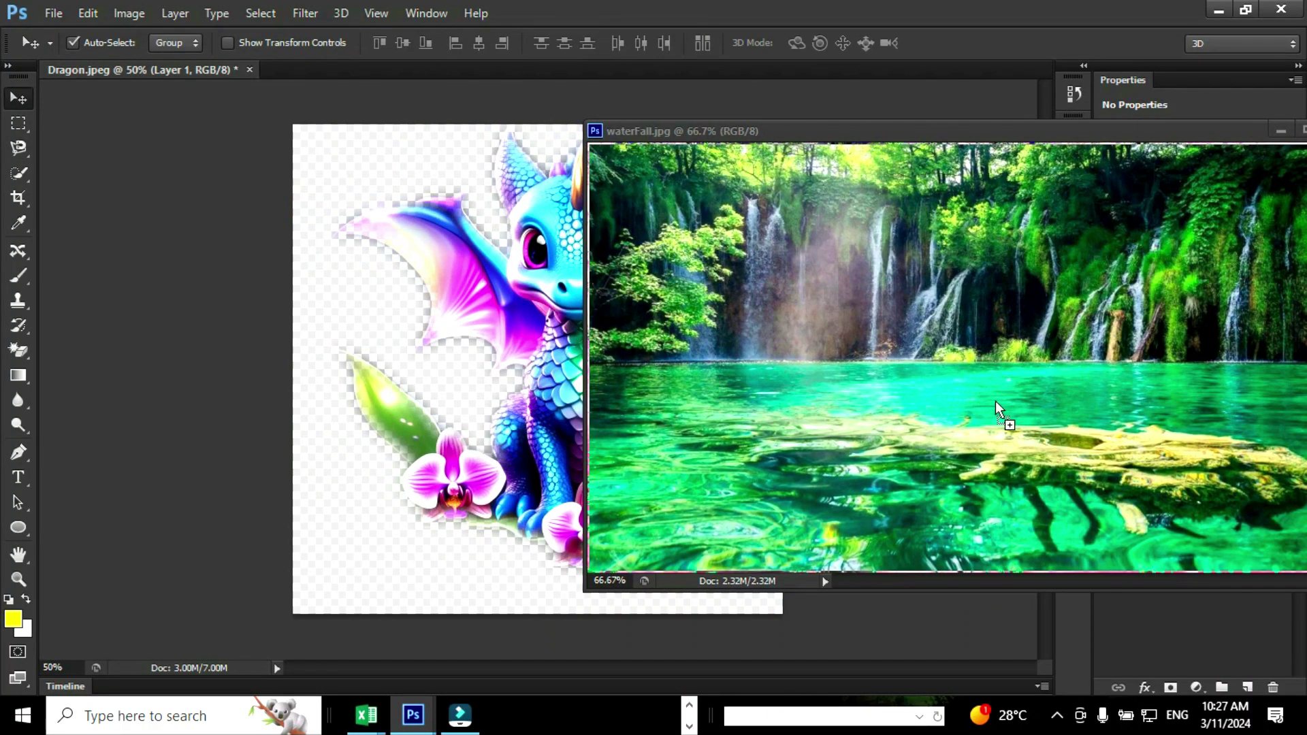
{"action": "left_click_drag", "start_coordinate": [991, 399], "coordinate": [995, 398]}
{"action": "left_click_drag", "start_coordinate": [864, 128], "coordinate": [648, 63]}
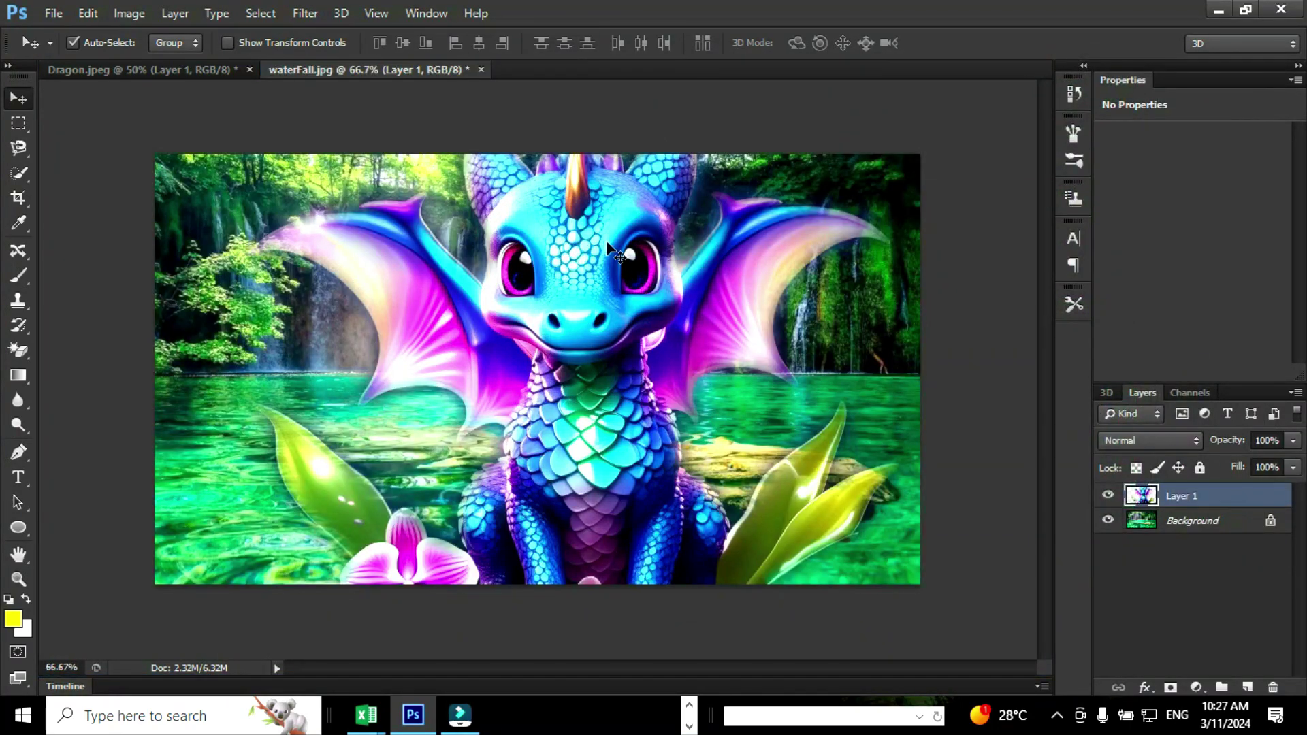
Step: Shrink the dragon from the top and left, apply it, and move it up-left over the lake
{"action": "key", "text": "ctrl+t"}
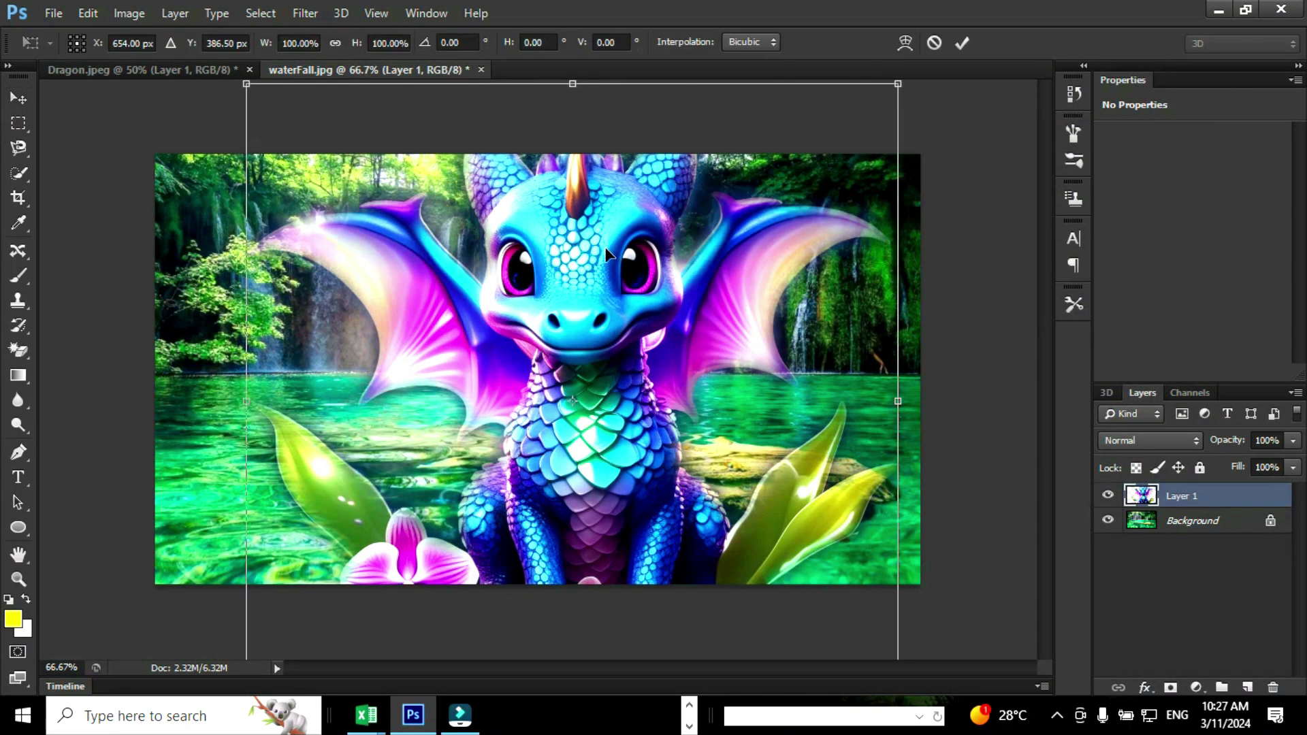
{"action": "left_click_drag", "start_coordinate": [569, 83], "coordinate": [571, 219]}
{"action": "key", "text": "shift"}
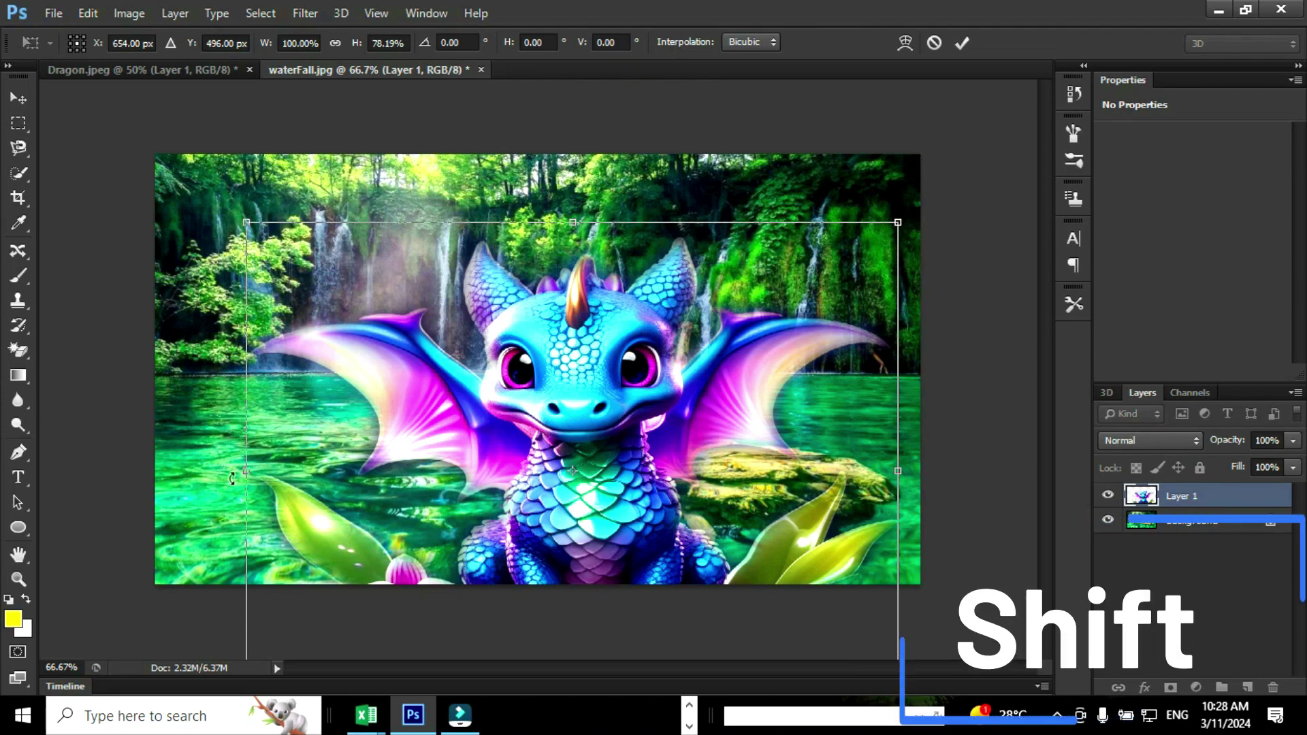
{"action": "left_click_drag", "start_coordinate": [246, 470], "coordinate": [445, 470]}
{"action": "left_click", "coordinate": [16, 100]}
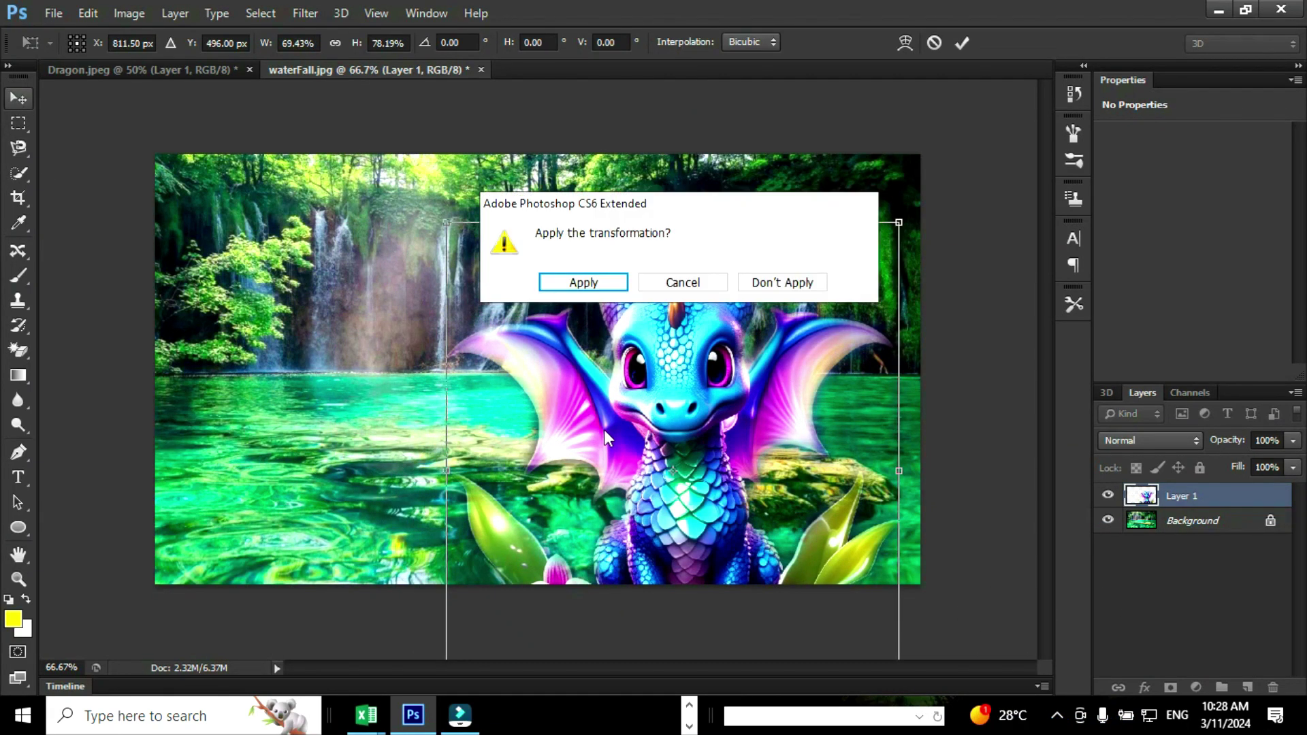
{"action": "left_click", "coordinate": [616, 283]}
{"action": "left_click_drag", "start_coordinate": [708, 408], "coordinate": [658, 301]}
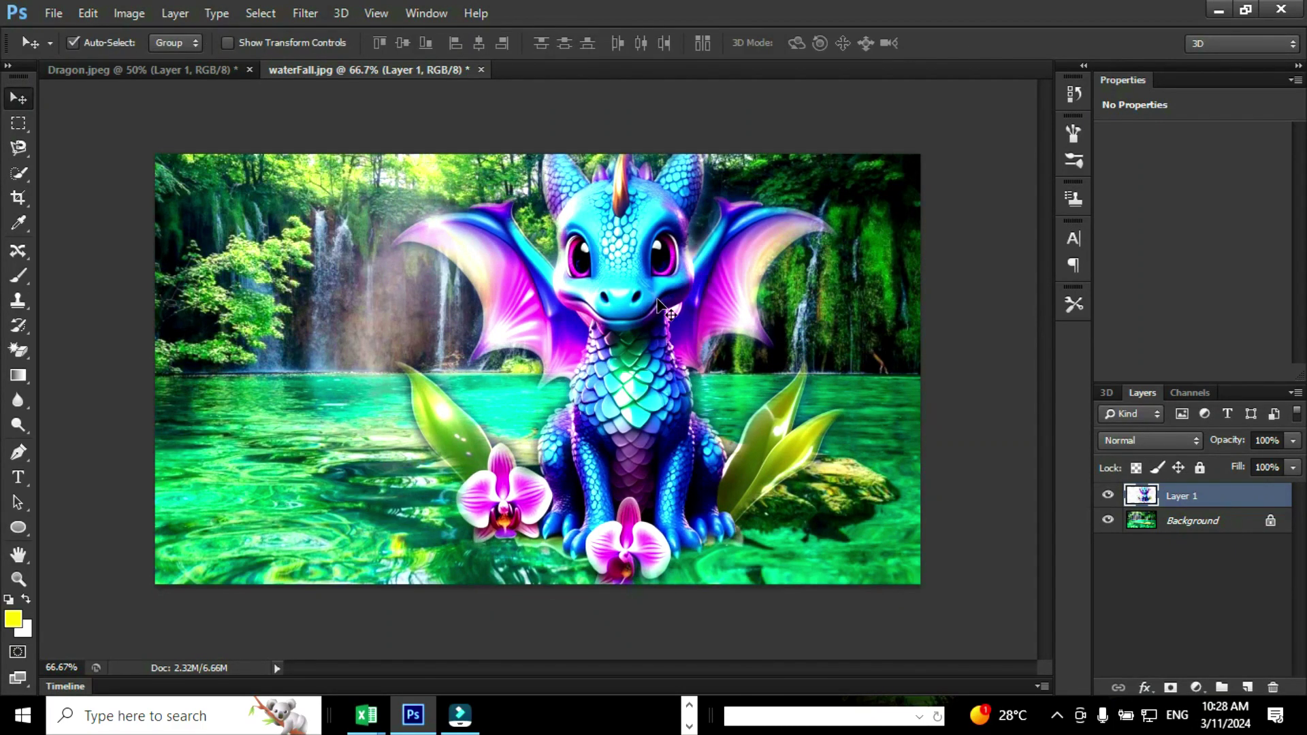
Step: Scale the dragon down proportionally, raise it onto the log, then commit a final slight shrink
{"action": "key", "text": "ctrl+t"}
{"action": "left_click_drag", "start_coordinate": [395, 109], "coordinate": [494, 230]}
{"action": "key", "text": "shift"}
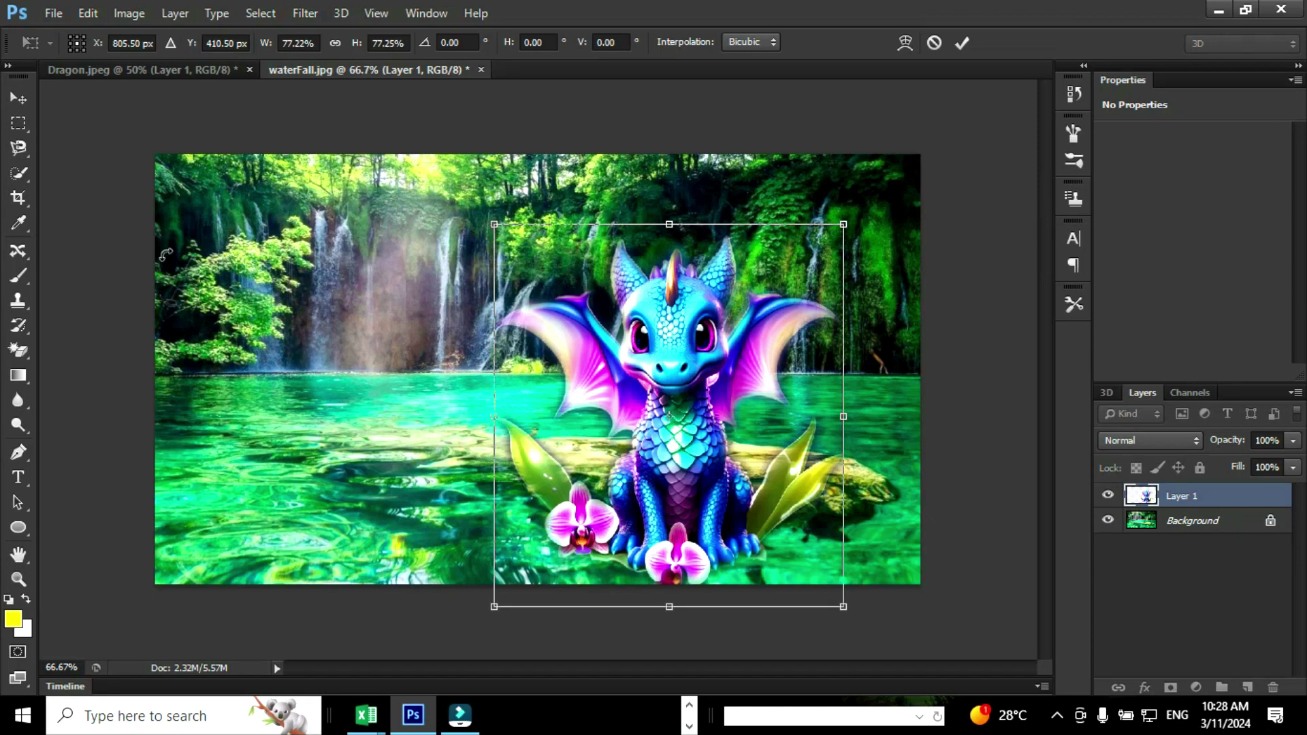
{"action": "left_click", "coordinate": [19, 98]}
{"action": "left_click", "coordinate": [584, 281]}
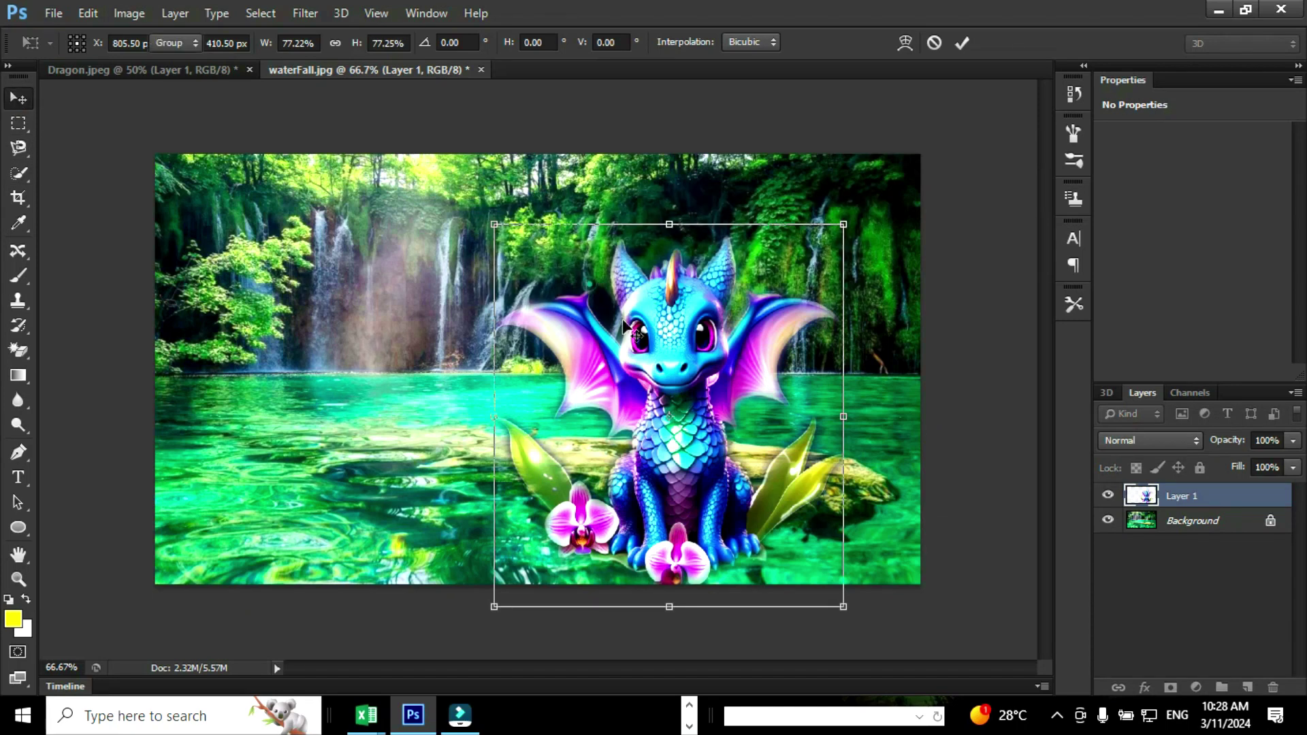
{"action": "left_click_drag", "start_coordinate": [679, 386], "coordinate": [701, 305]}
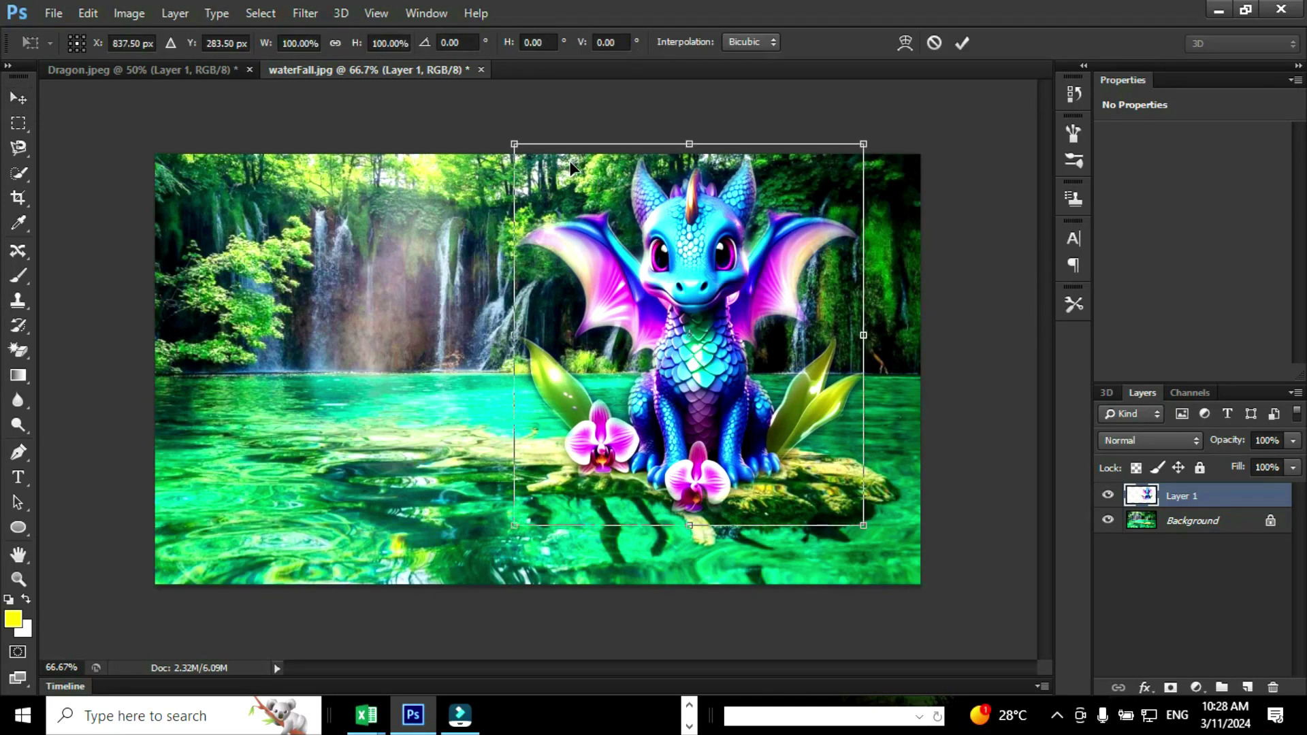
{"action": "left_click_drag", "start_coordinate": [514, 144], "coordinate": [553, 176]}
{"action": "key", "text": "Return"}
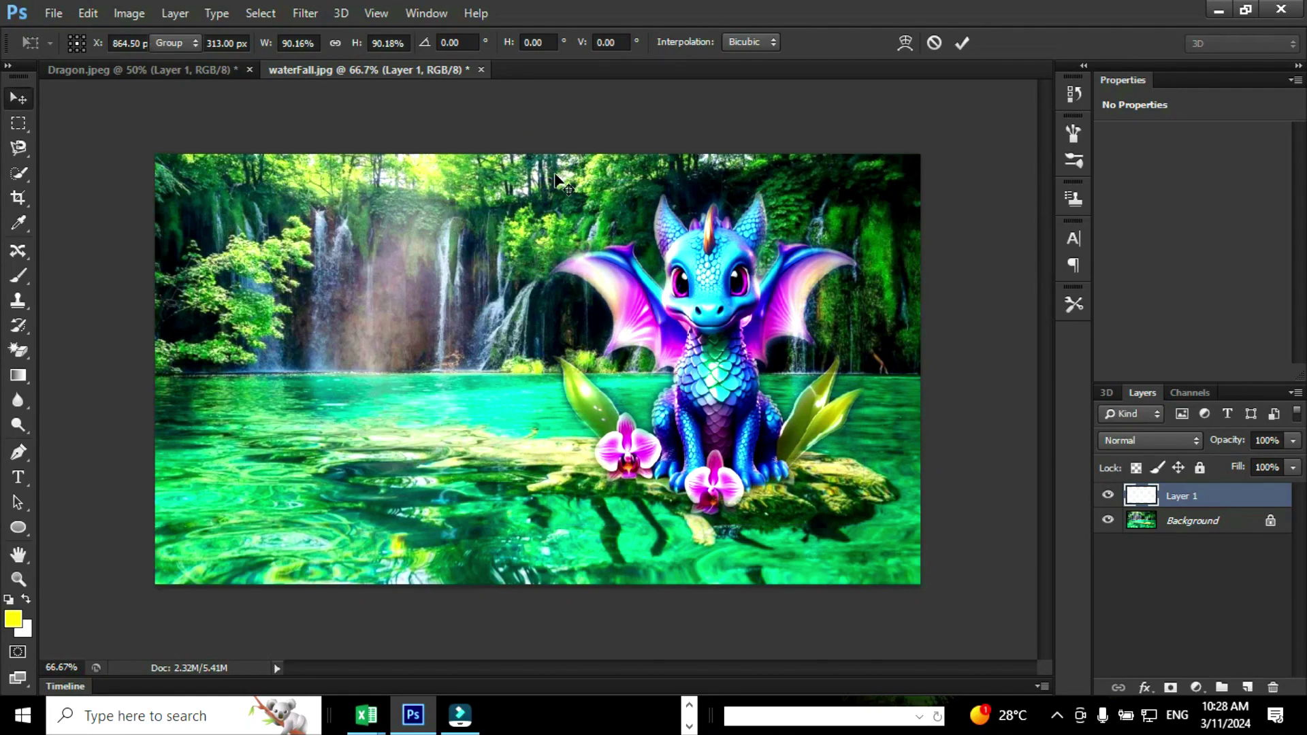